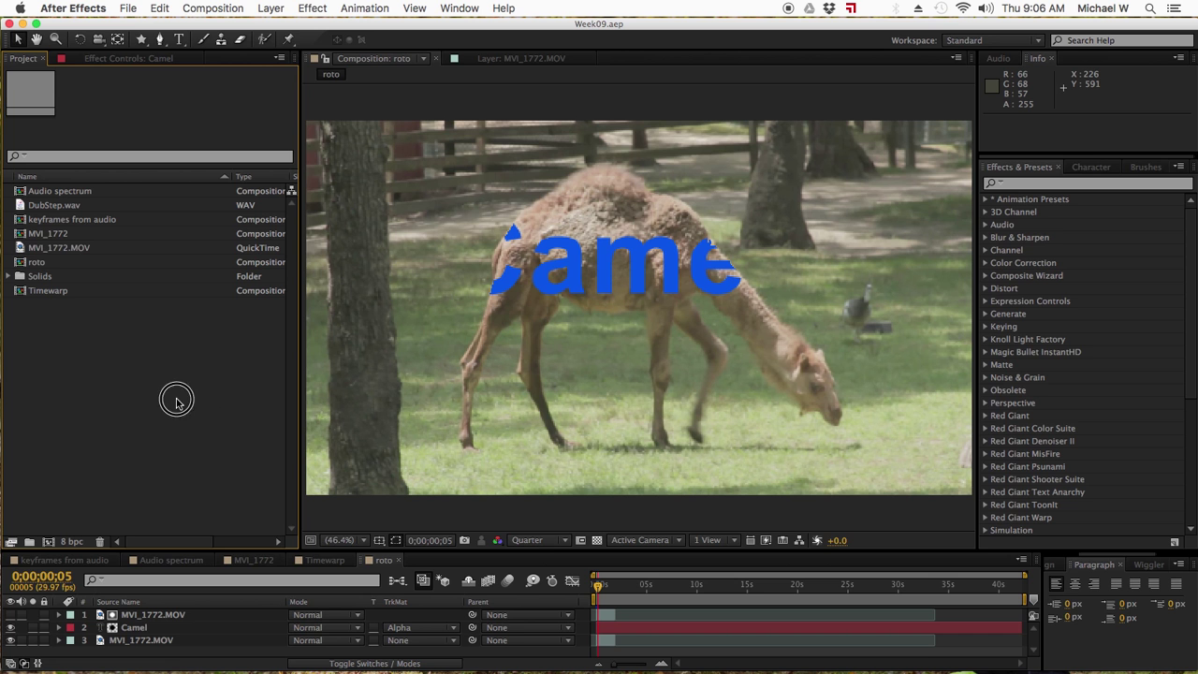
- Create a composition named mocha from the MVI_1772.MOV footage and save the project
click(48, 248)
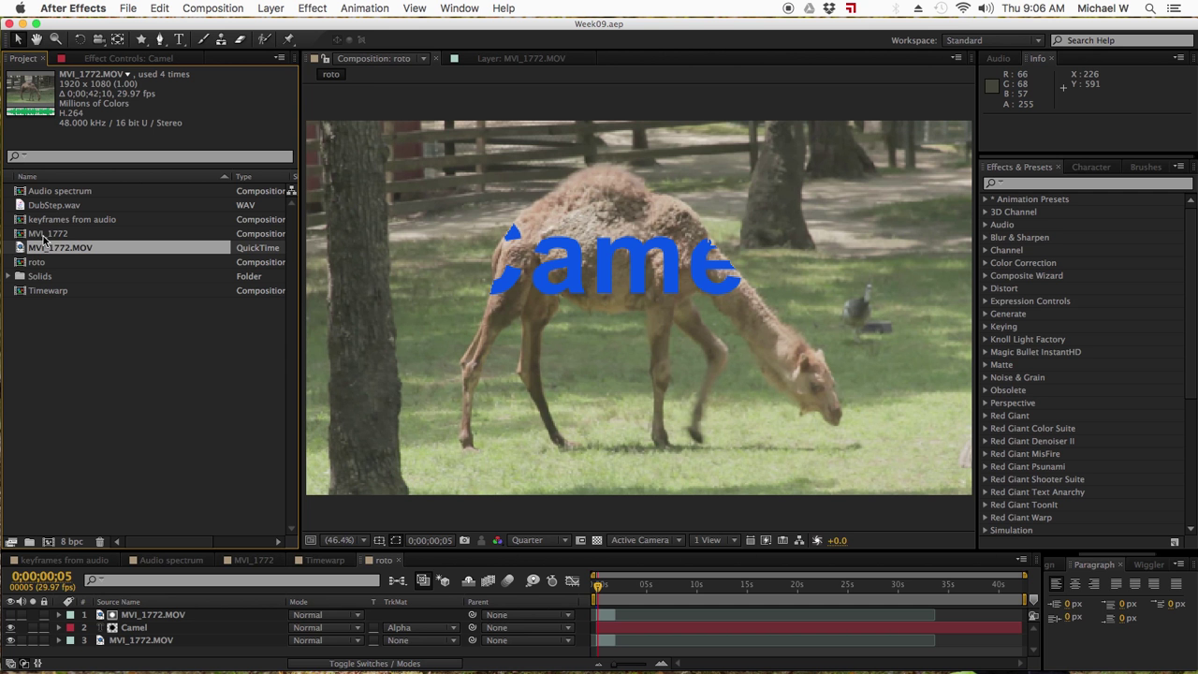
drag(44, 251, 49, 545)
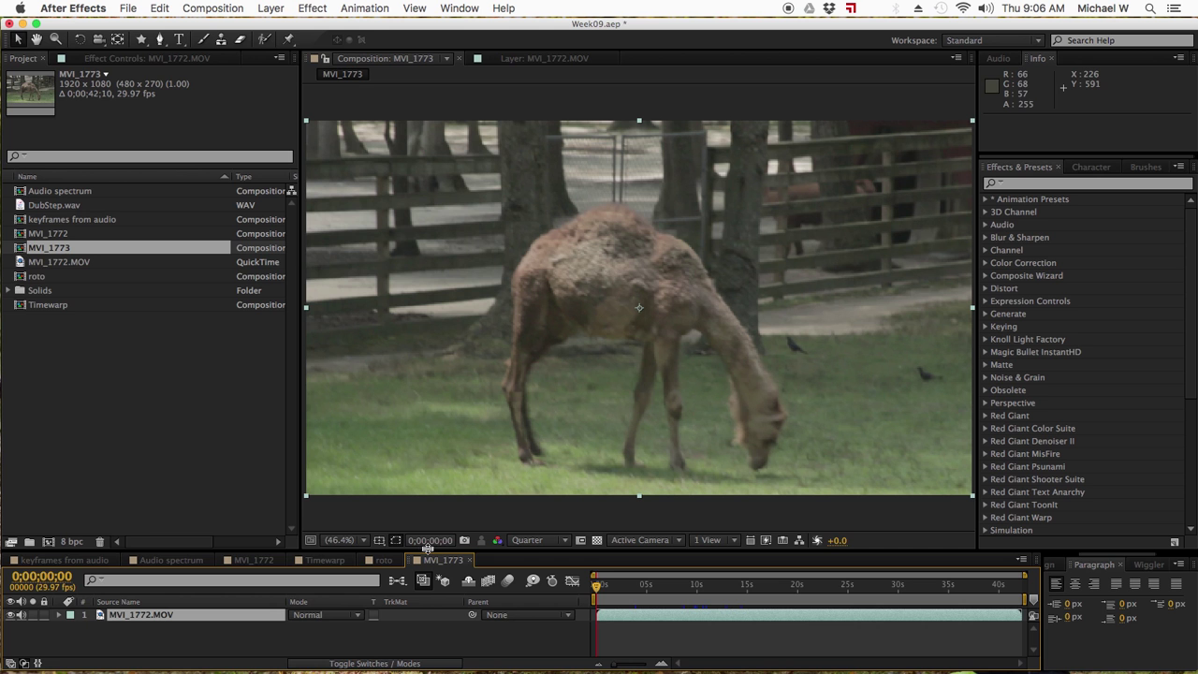
right_click(44, 253)
click(80, 421)
text(mo)
key(Return)
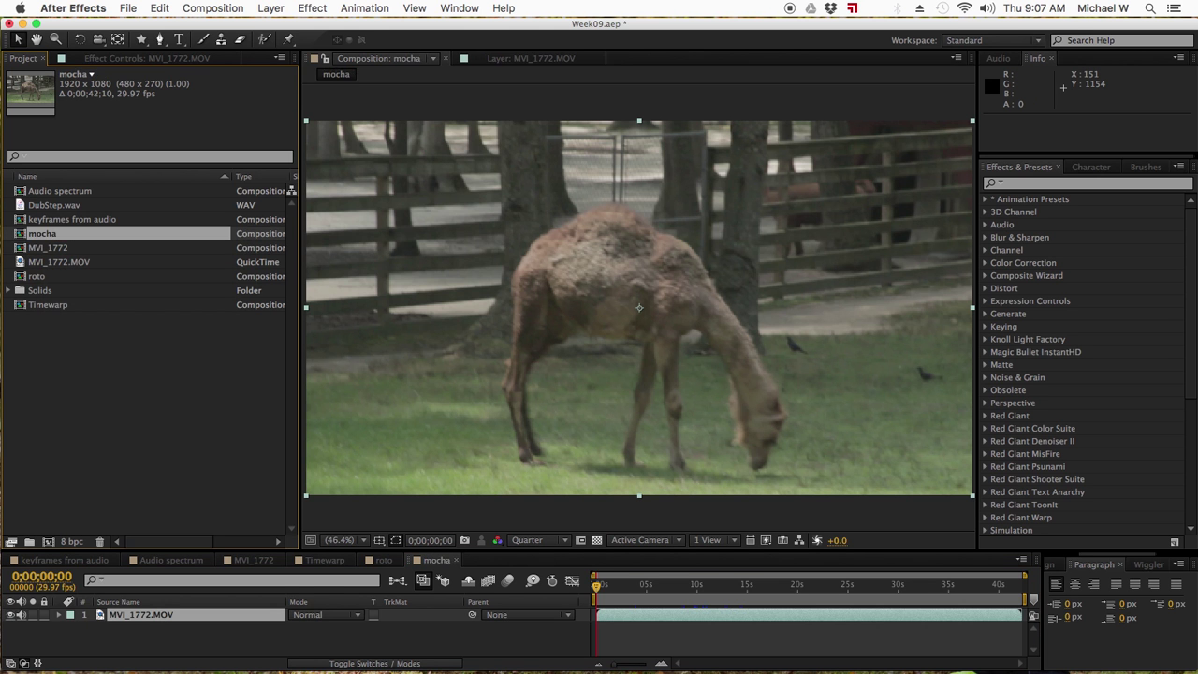
key(super+s)
- Trim the MVI_1772.MOV layer to a 0;00;01;18 stretch of the camel walking, ending at 0;00;17;21
drag(597, 590, 711, 588)
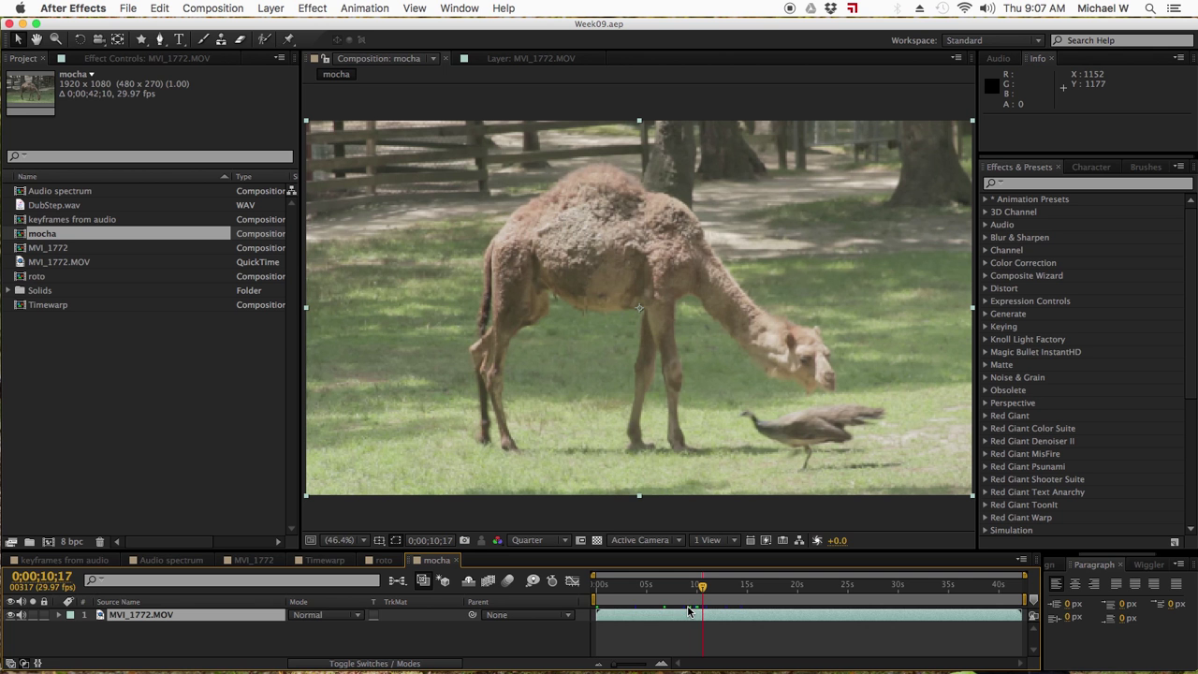
key(alt+bracketleft)
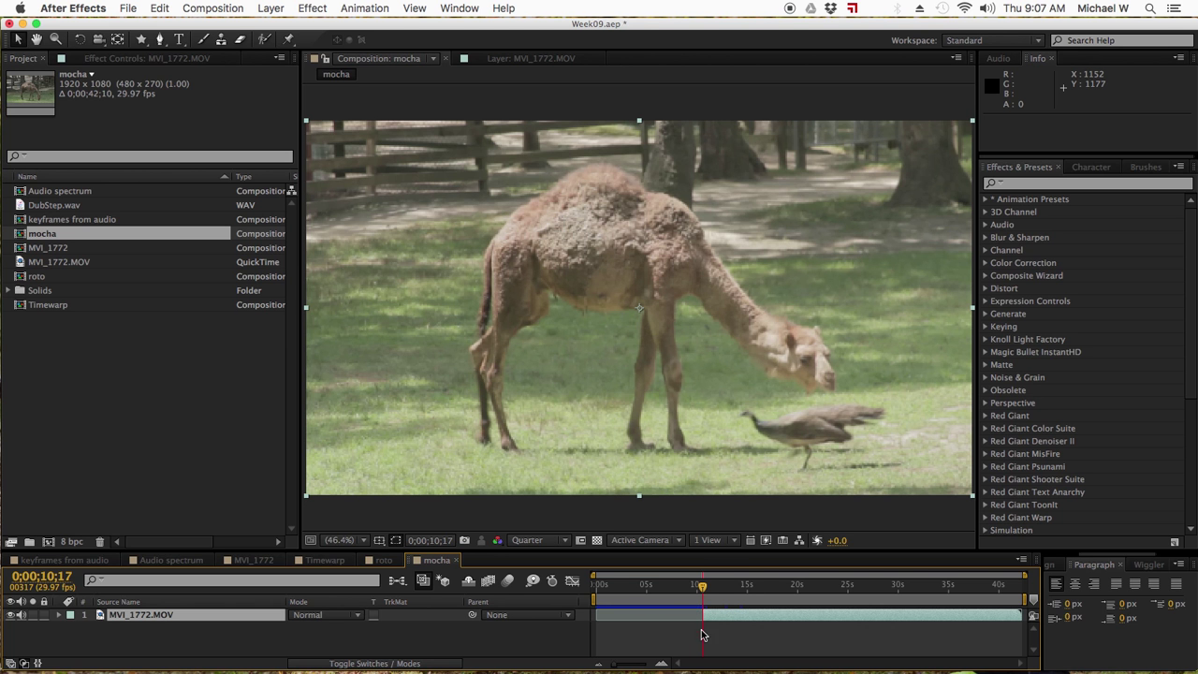
click(704, 586)
drag(704, 586, 762, 586)
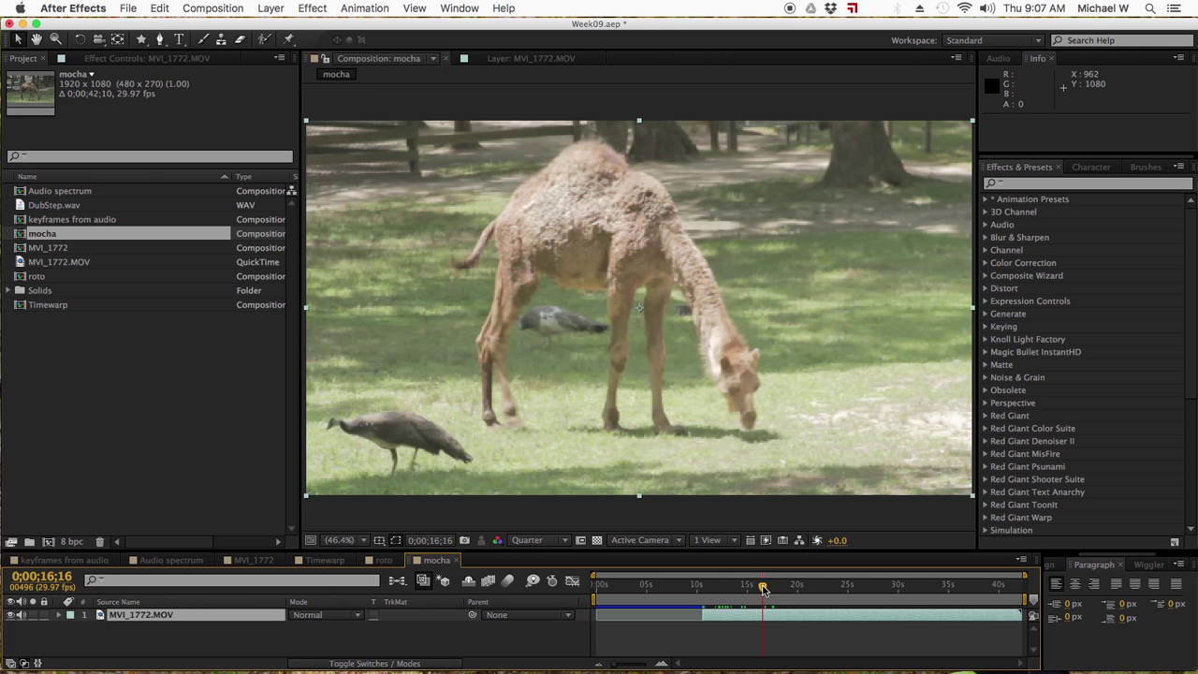
drag(763, 586, 775, 588)
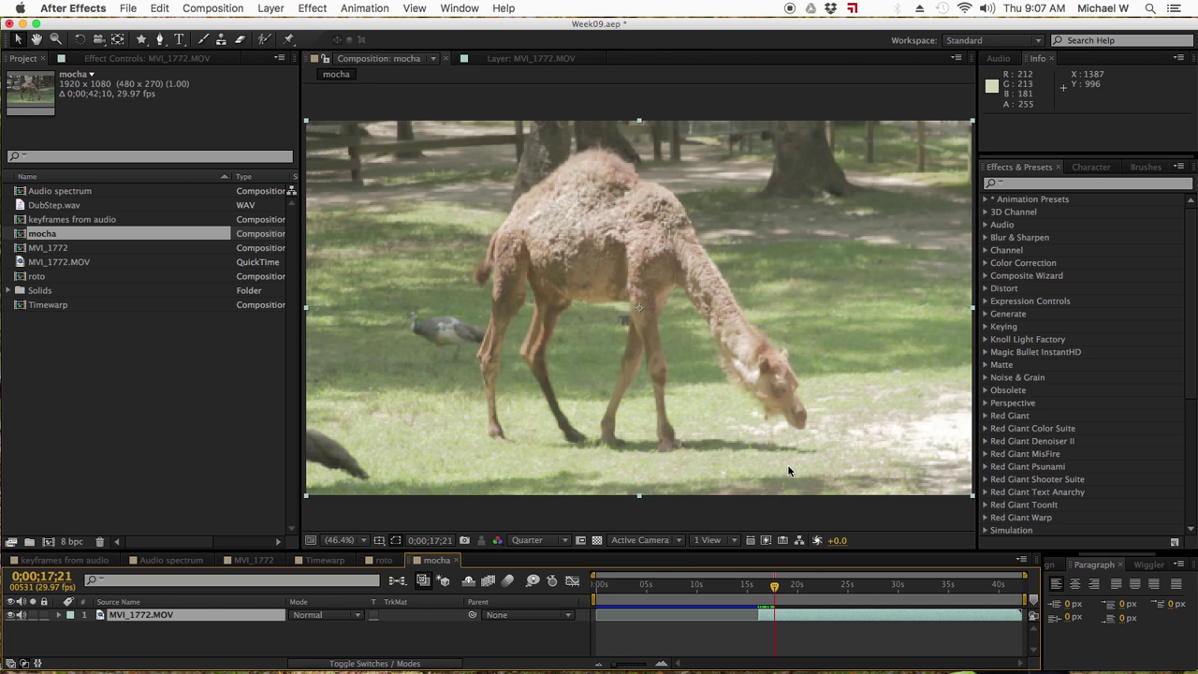
click(617, 586)
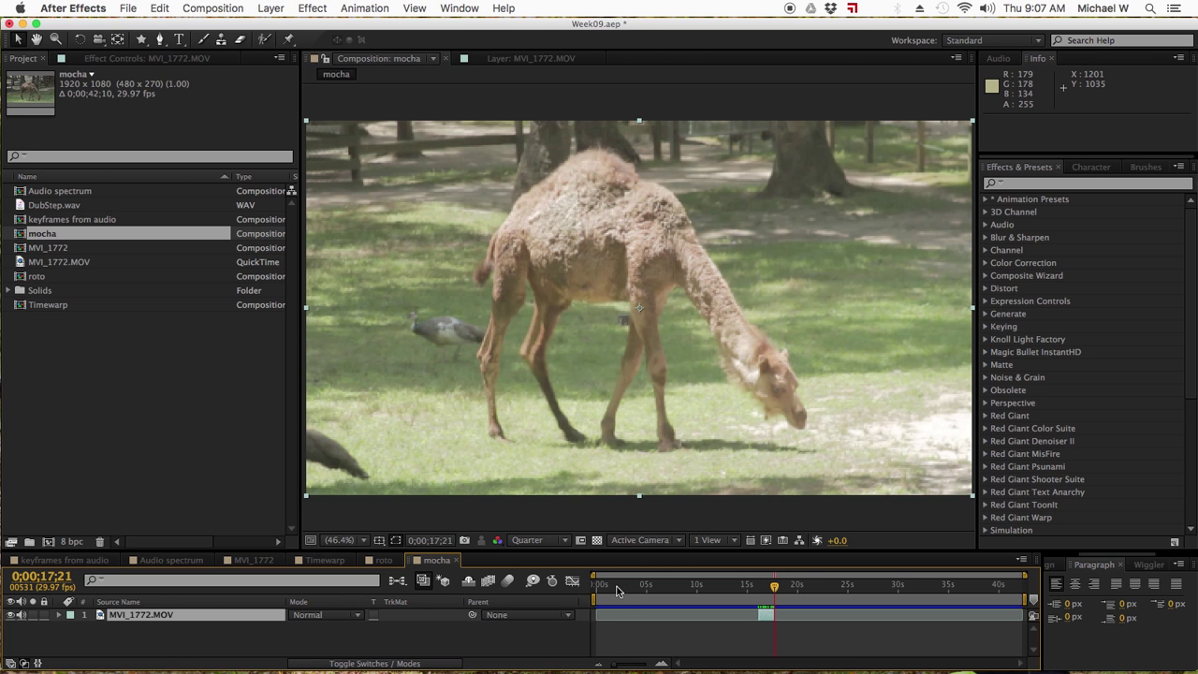
- Move the trimmed MVI_1772.MOV layer to the composition's start at 0;00;00;00 and save the project
key(Home)
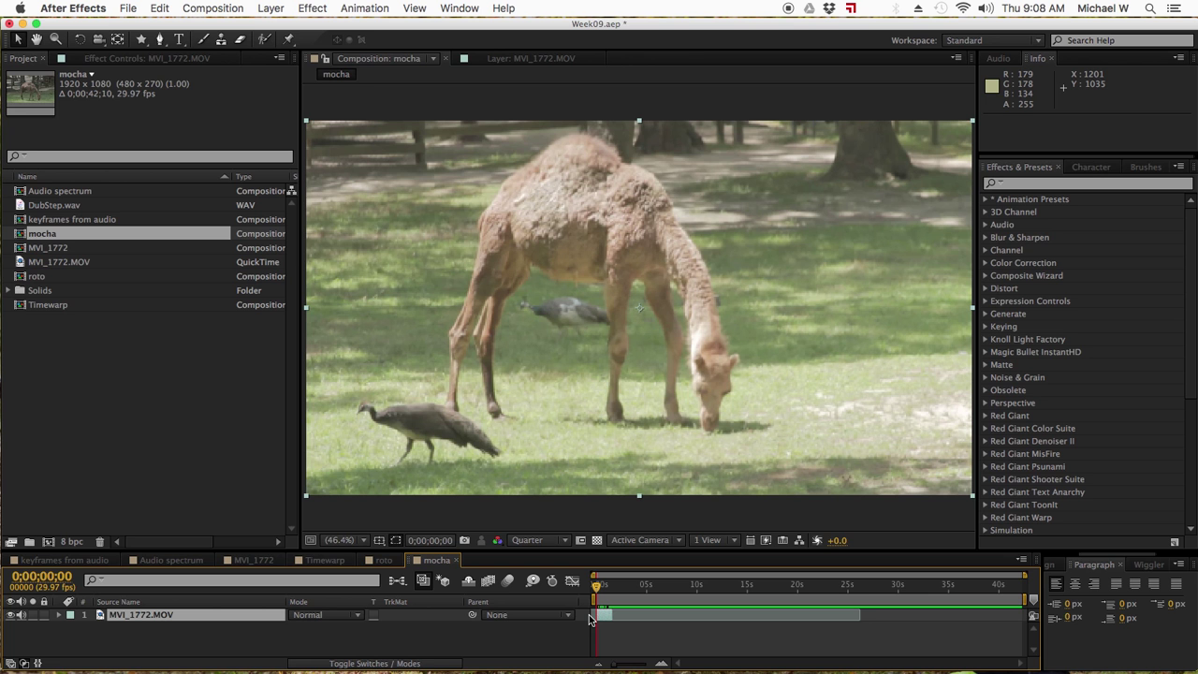
key(super+s)
click(604, 618)
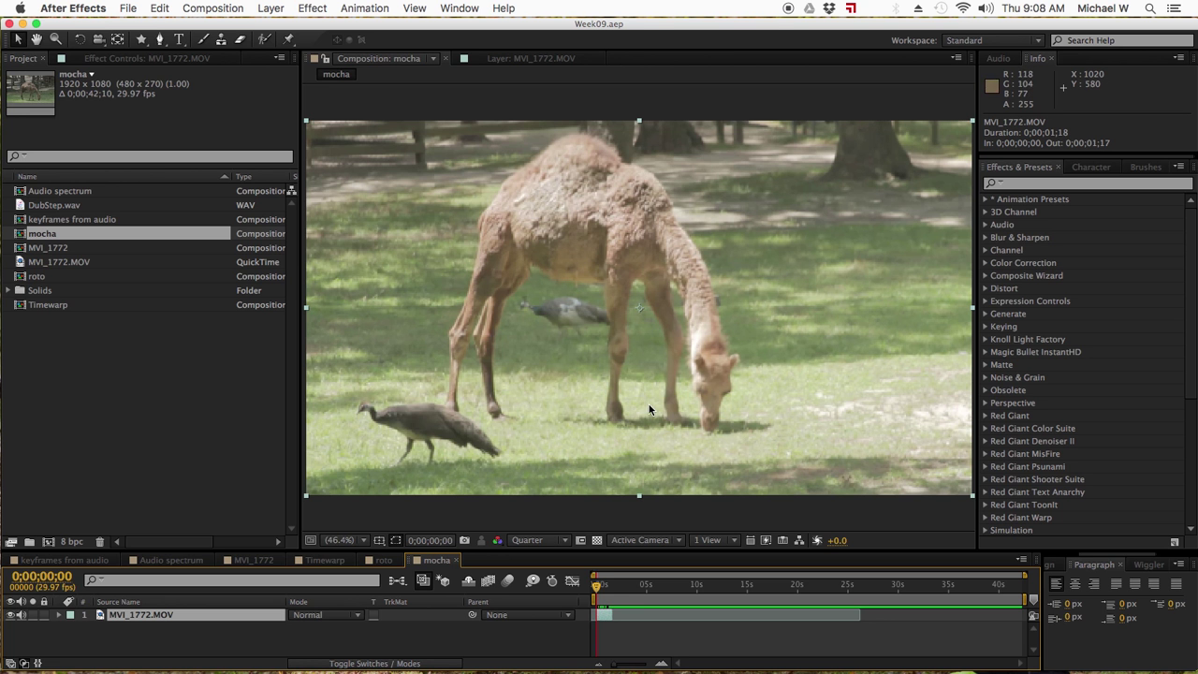
- With the current time at 0;00;01;15, send the MVI_1772.MOV layer to mocha AE for tracking and postpone the registration
drag(599, 586, 613, 588)
click(612, 588)
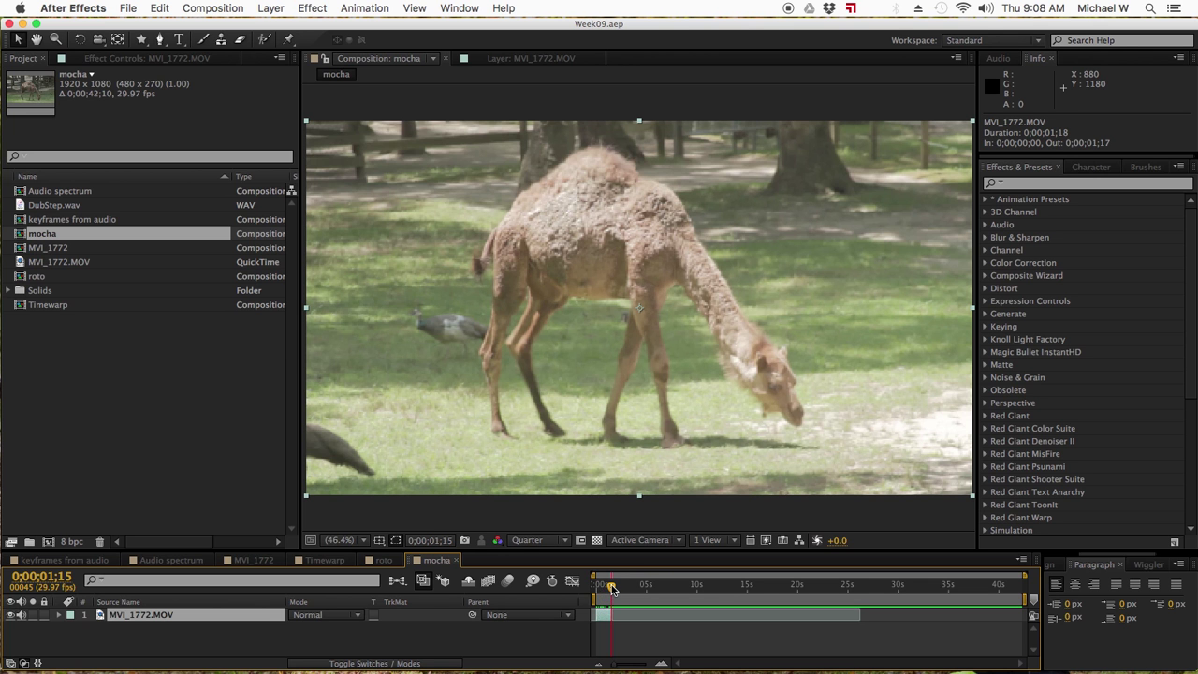
click(361, 8)
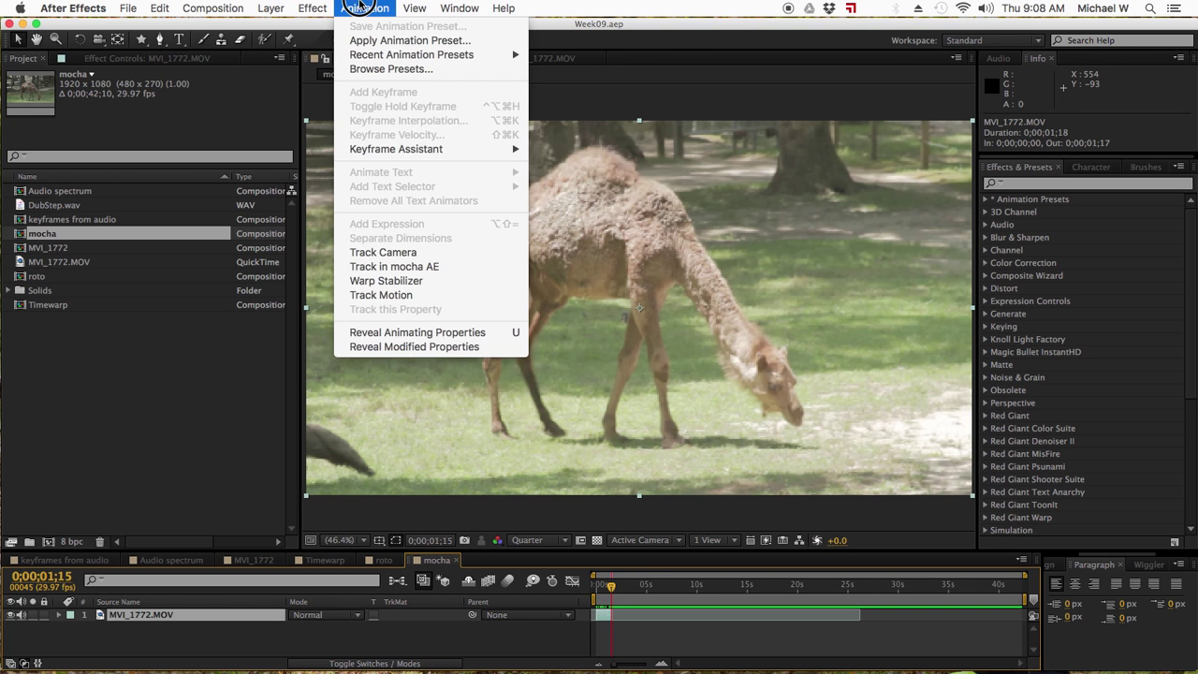
click(439, 268)
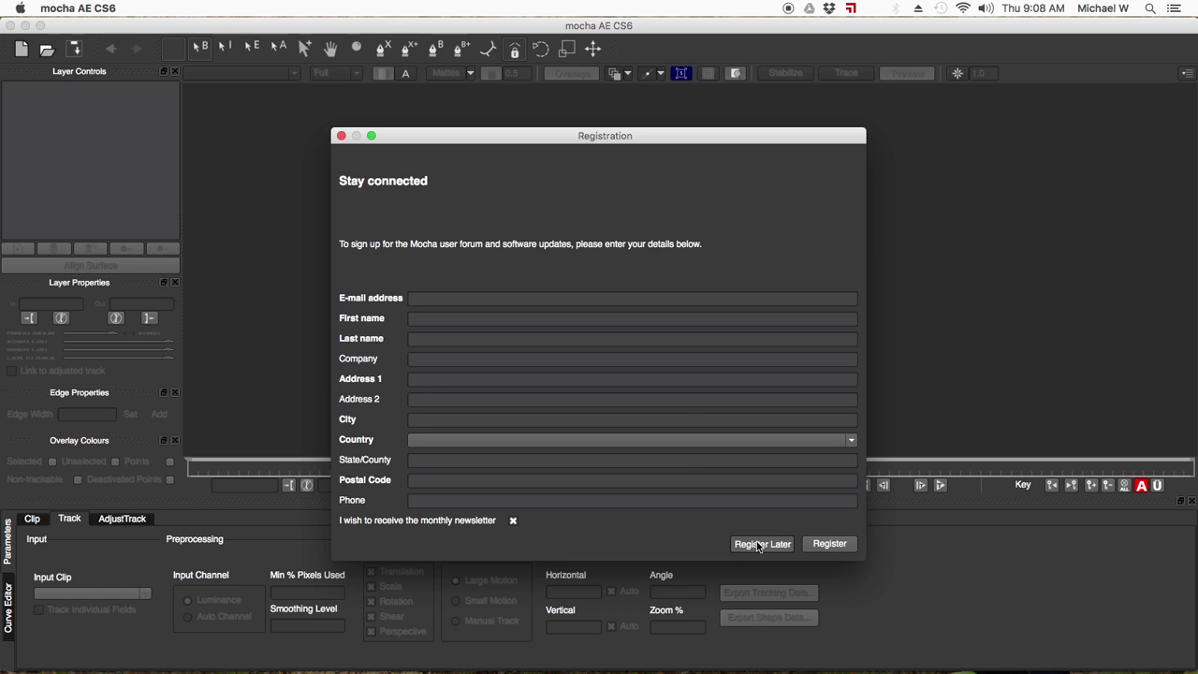
click(760, 545)
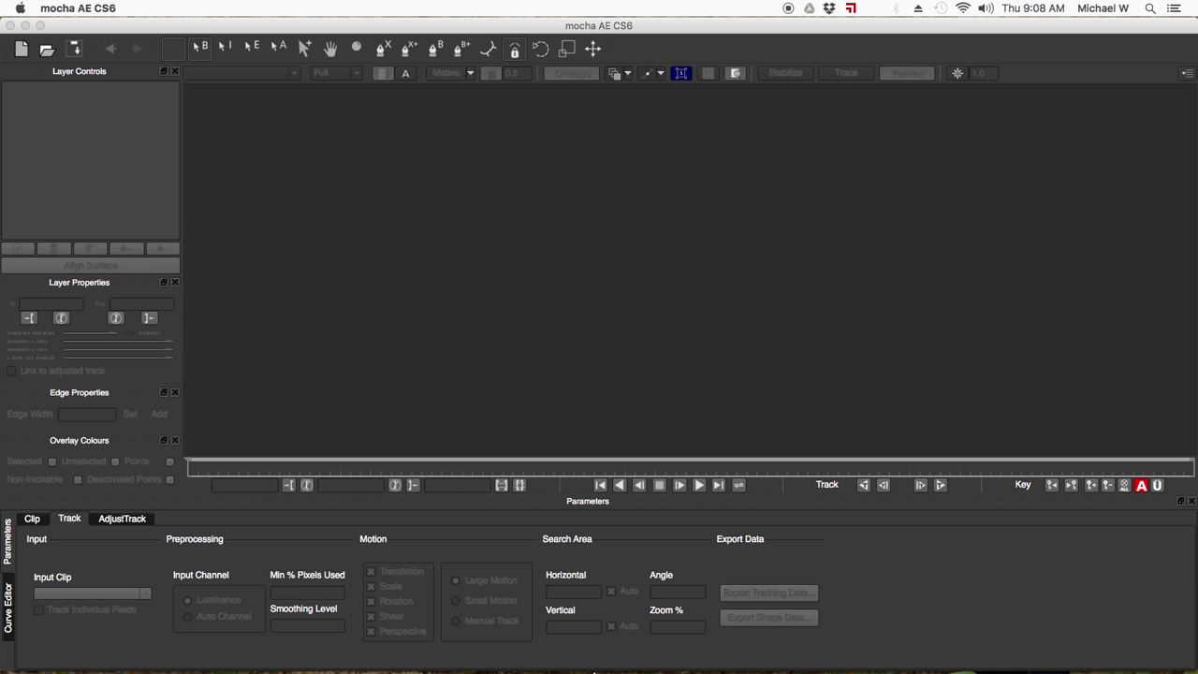
- Create a mocha project named MVI_1772 from MVI_1772.MOV, accepting the offered clip settings
mouse_move(639, 667)
key(super+n)
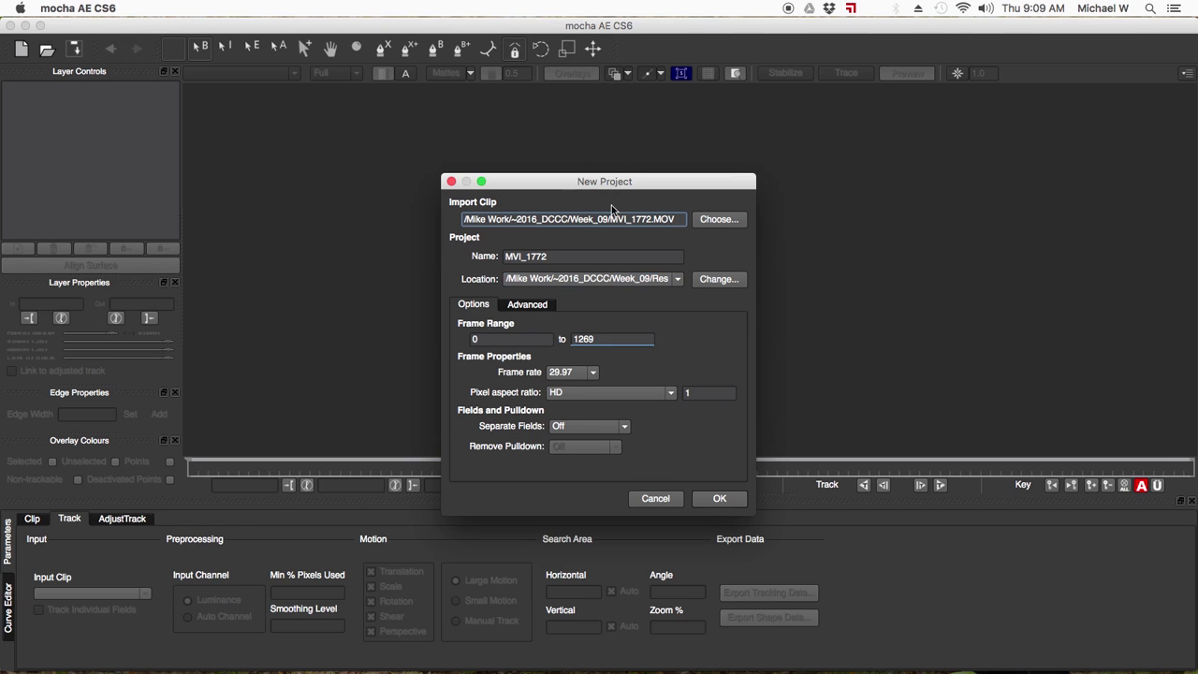
click(717, 499)
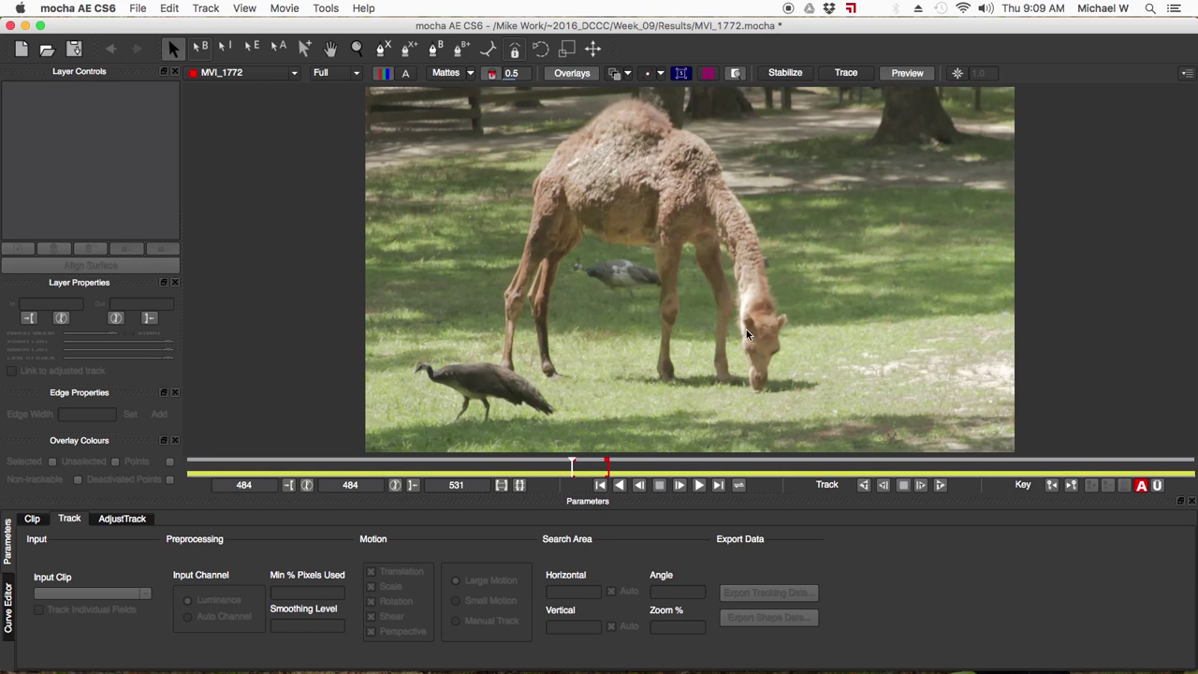
- At frame 527, draw a closed X-spline around the camel's neck and head, from the chest to the muzzle and back
click(597, 462)
drag(597, 462, 603, 462)
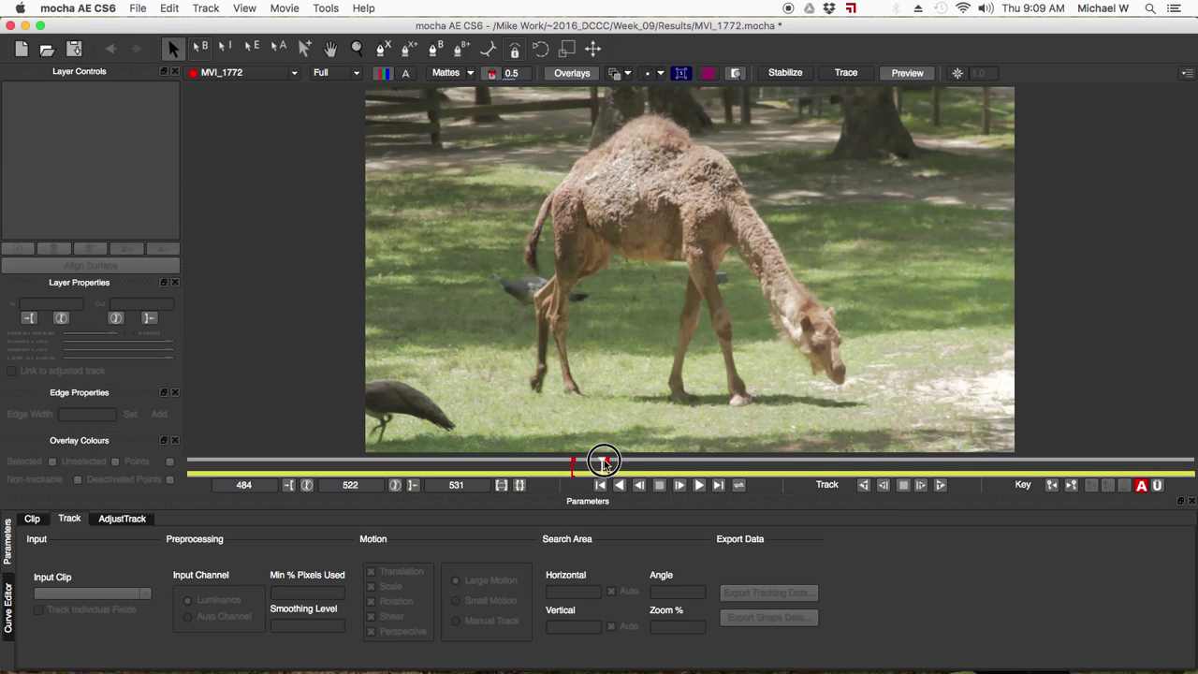
drag(603, 461, 597, 464)
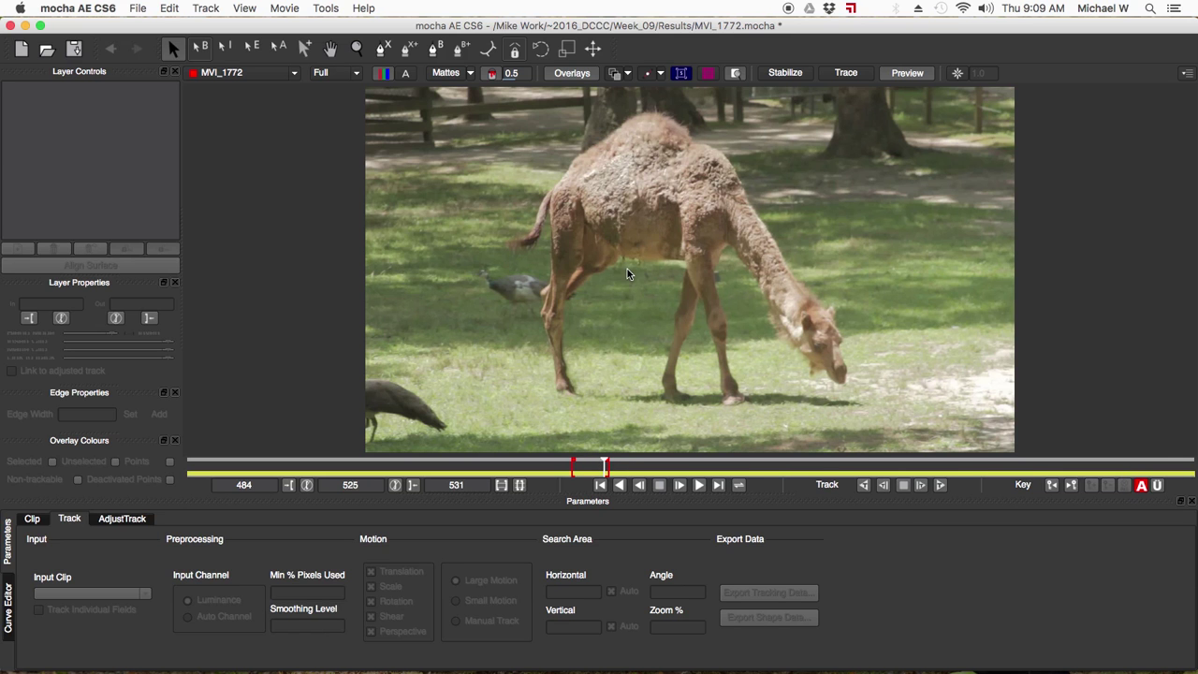
click(383, 51)
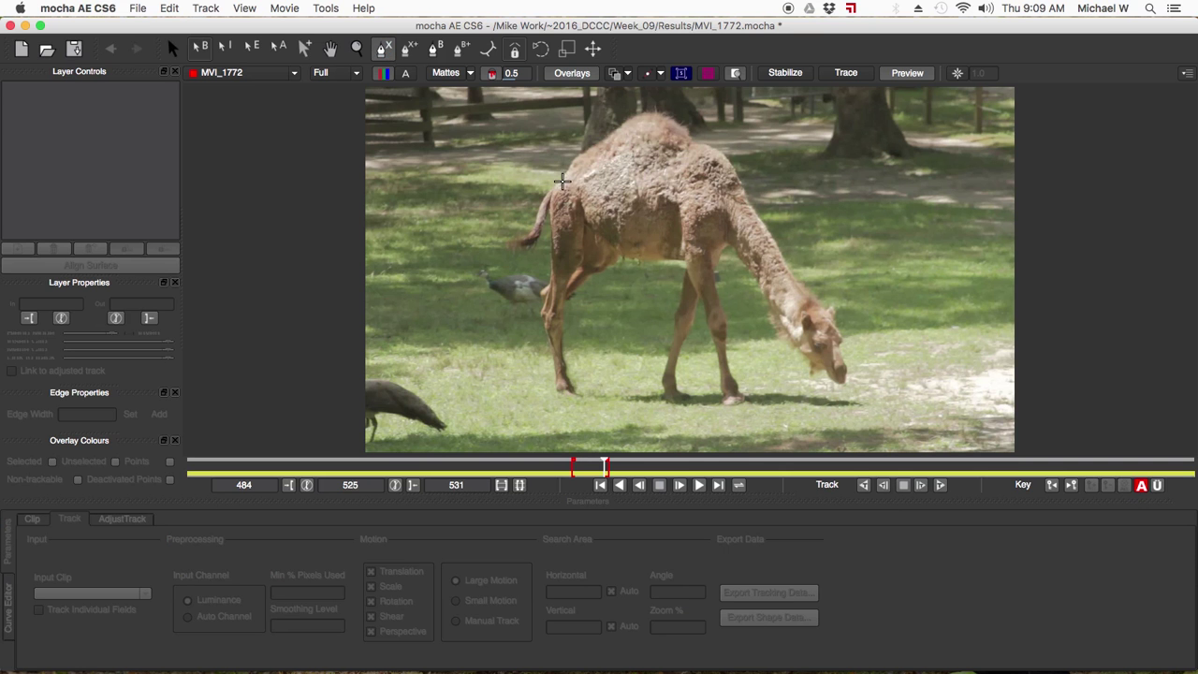
key(Right)
key(Right)
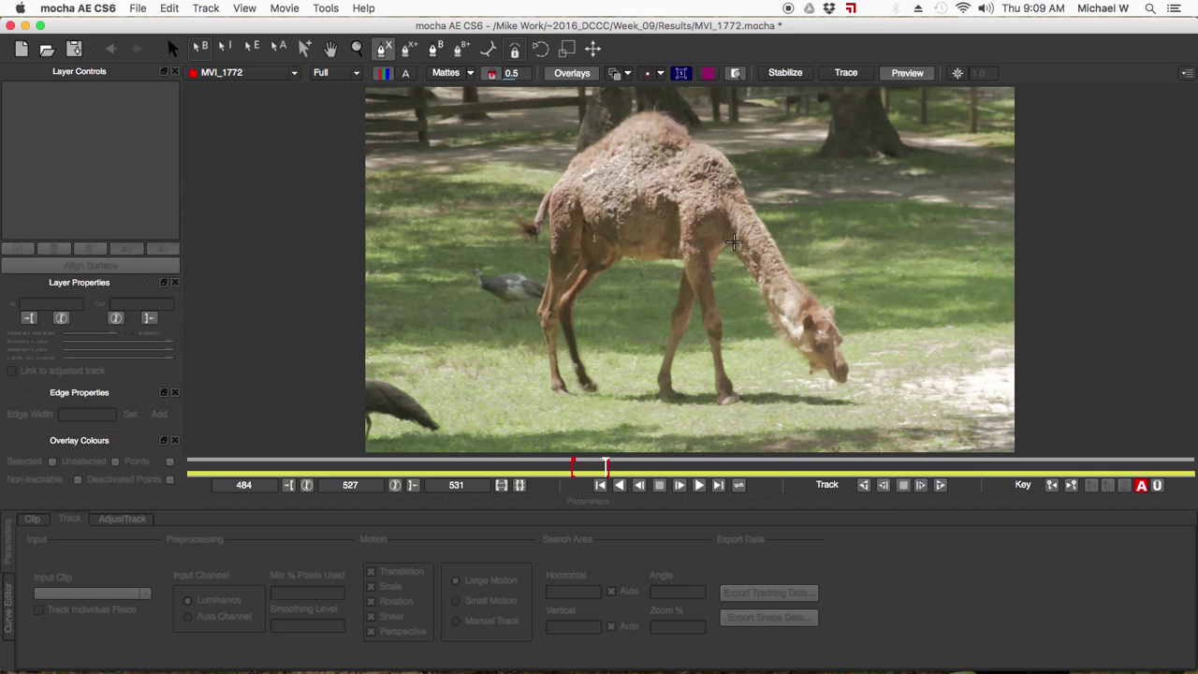
click(726, 232)
click(741, 269)
click(714, 207)
click(748, 269)
click(760, 281)
click(763, 295)
click(767, 320)
click(784, 337)
click(808, 361)
click(818, 366)
click(841, 379)
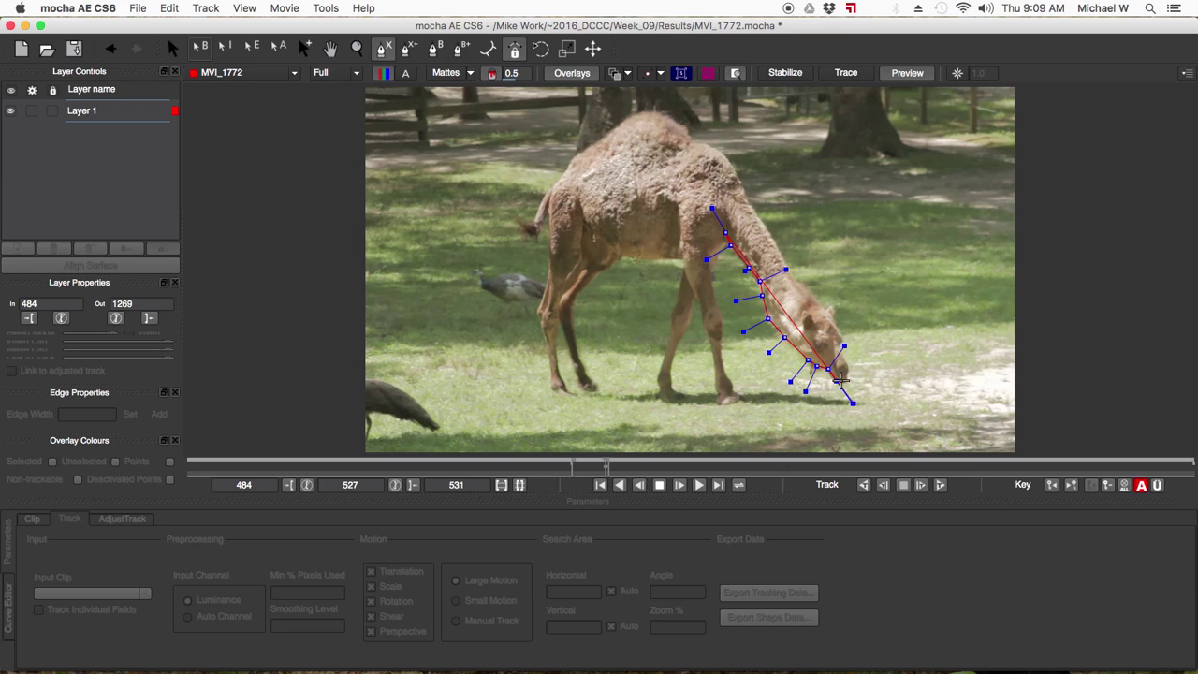
click(847, 375)
click(845, 361)
click(843, 346)
click(842, 338)
click(834, 321)
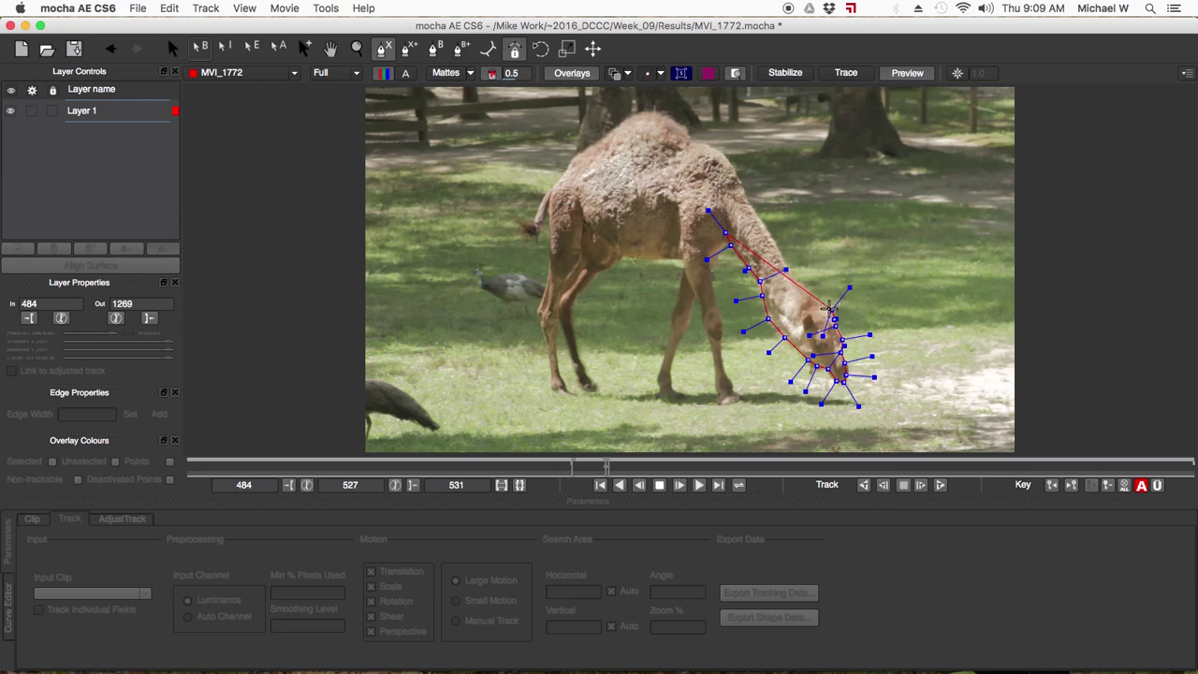
click(831, 309)
click(817, 294)
click(794, 278)
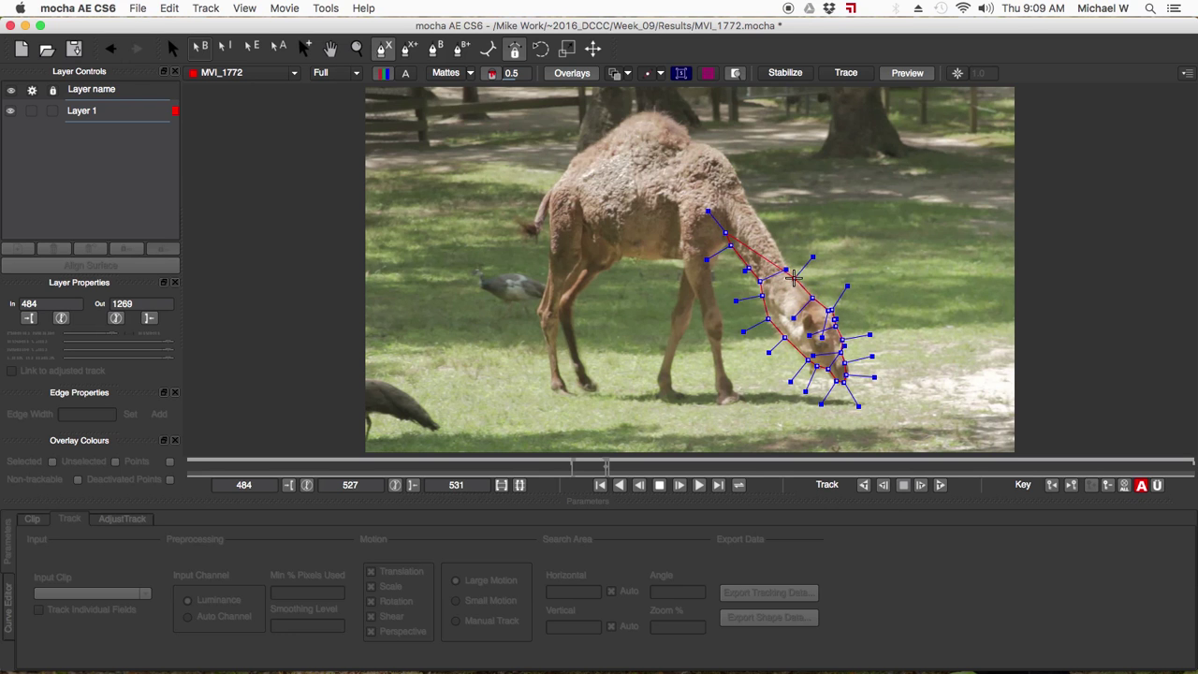
click(780, 248)
click(754, 204)
click(738, 177)
click(715, 208)
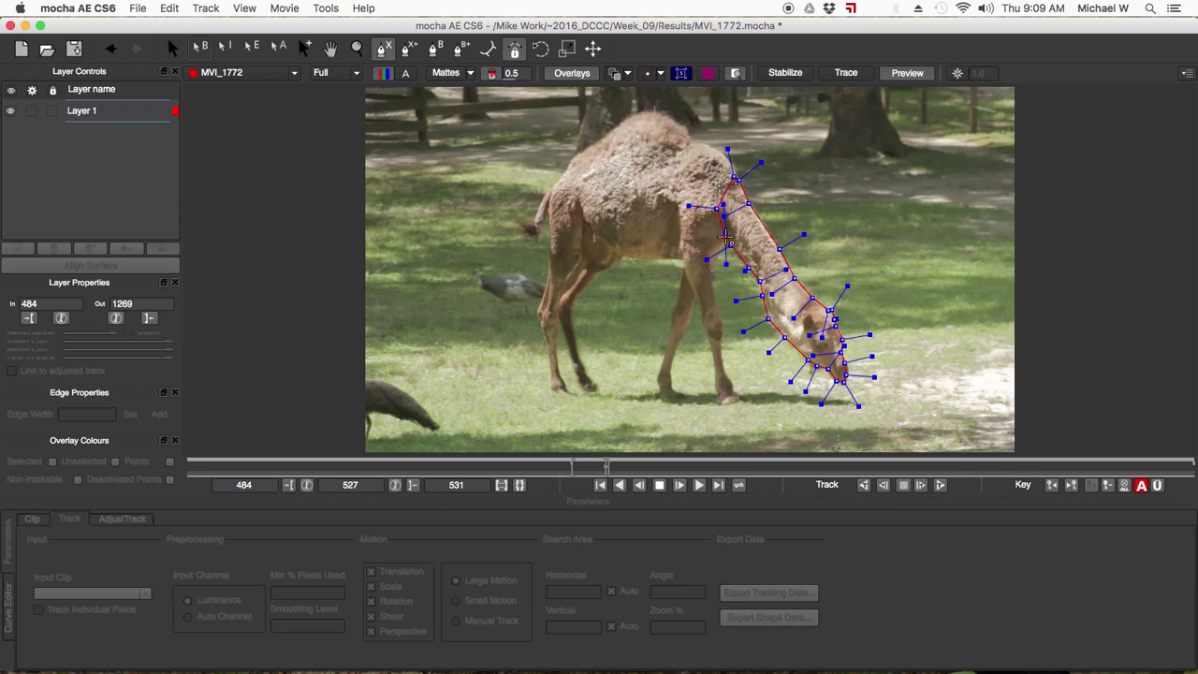
right_click(727, 238)
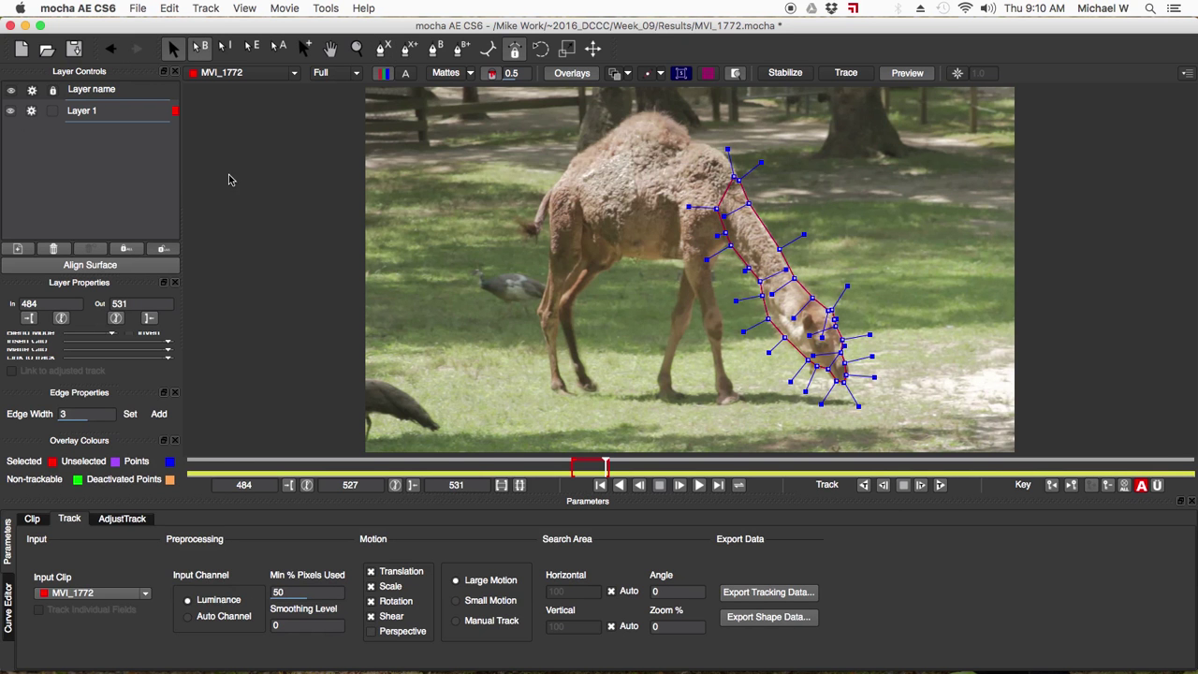
- Rename the spline layer around the camel's neck and head as neck
click(78, 116)
click(97, 110)
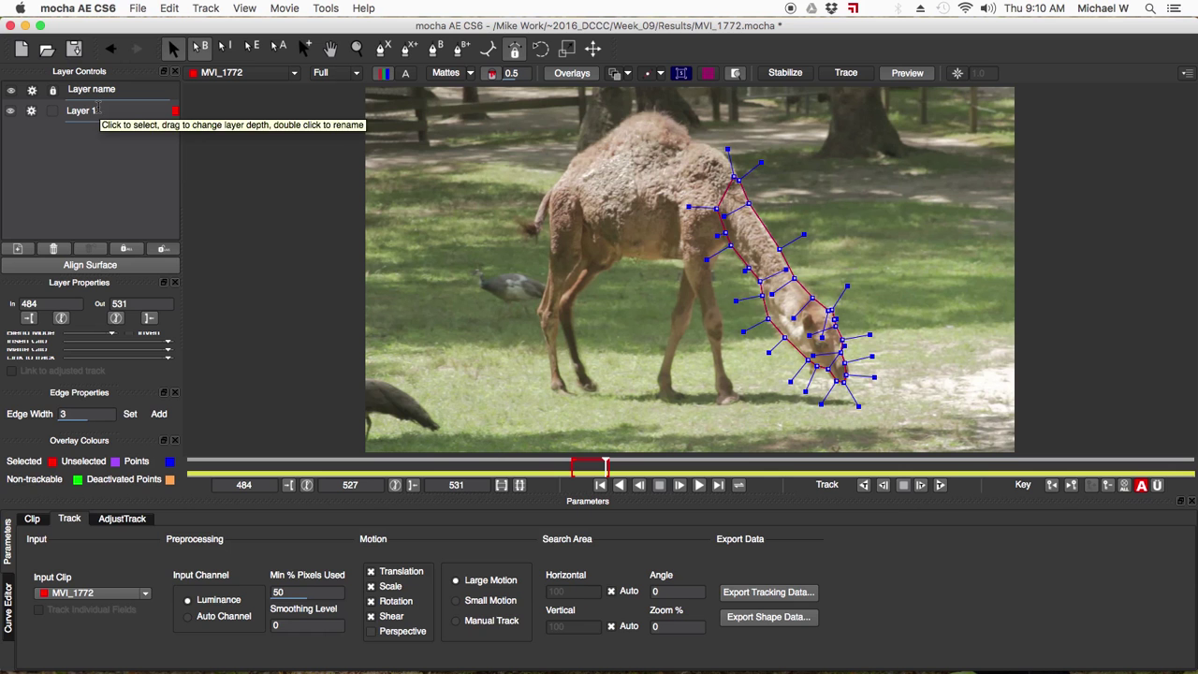
key(BackSpace)
key(BackSpace)
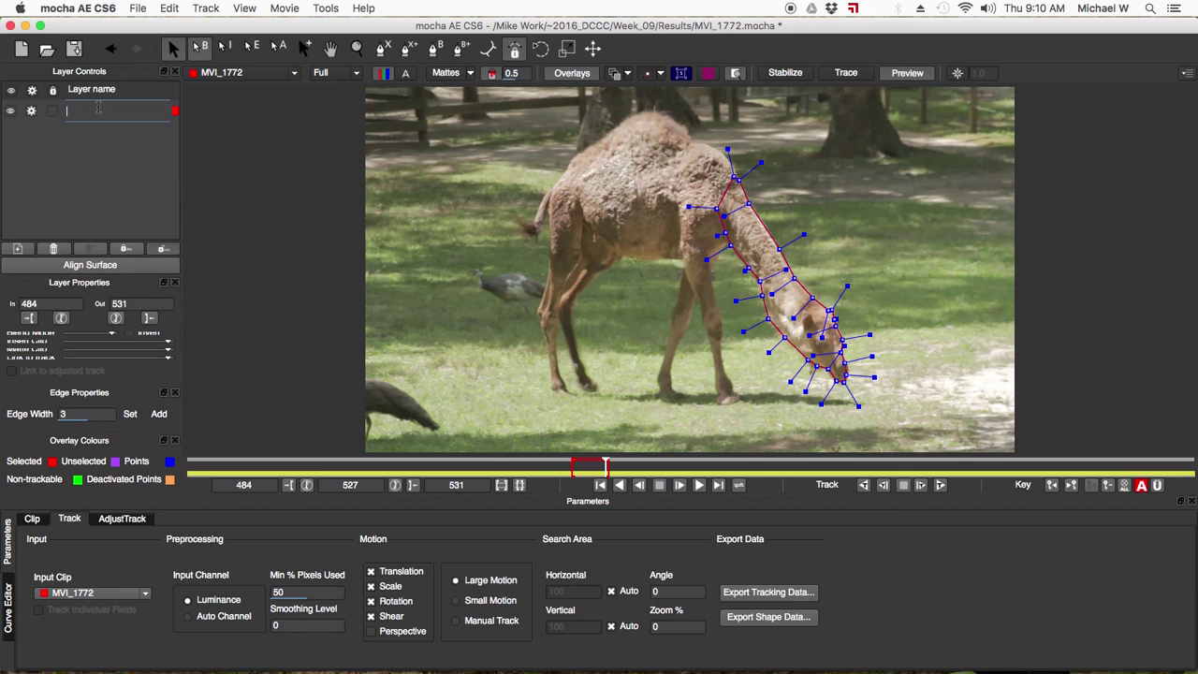
key(Return)
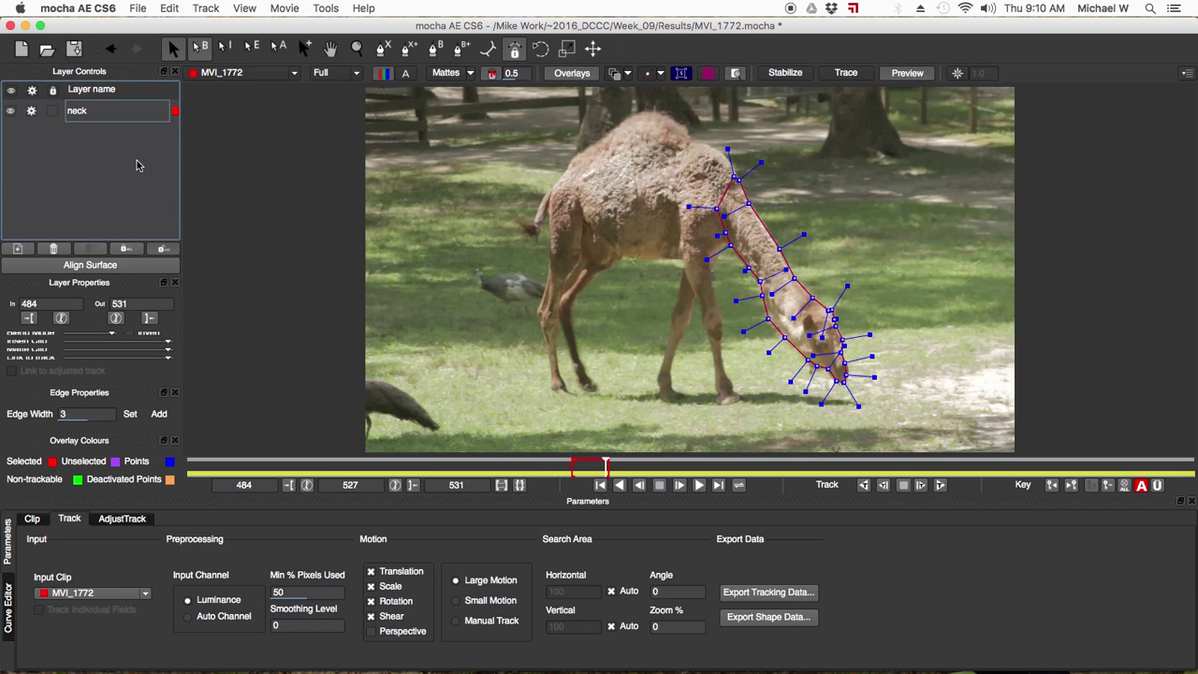
- Draw a closed X-spline around the camel's torso, over the hump, down the rump and along the belly to the chest
click(381, 48)
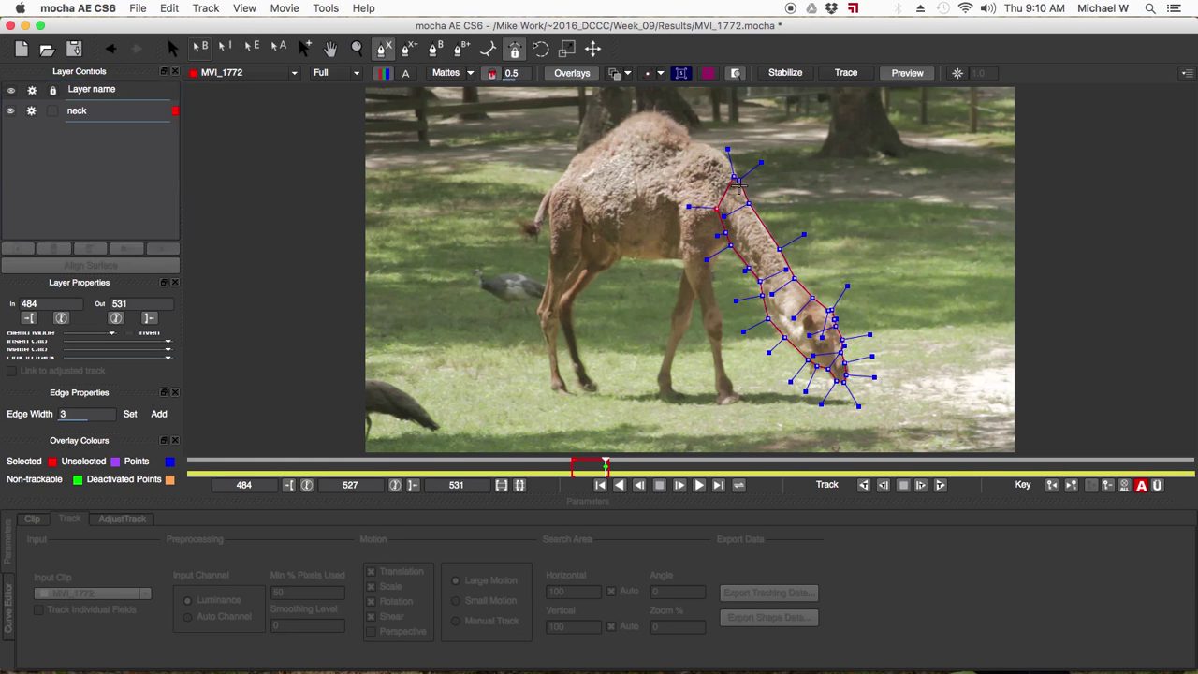
click(740, 195)
click(718, 146)
click(722, 154)
click(699, 144)
click(687, 131)
click(674, 123)
click(653, 112)
click(634, 115)
click(610, 131)
click(588, 149)
click(575, 160)
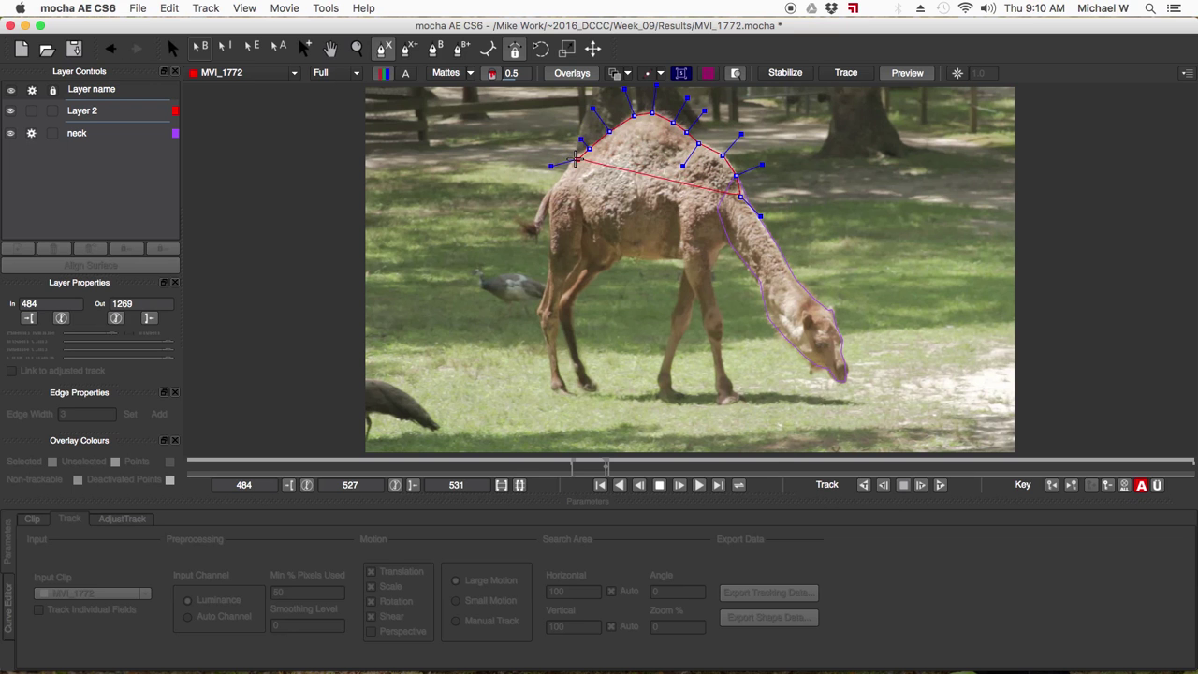
click(567, 169)
click(554, 180)
click(551, 203)
click(548, 226)
click(559, 246)
click(581, 250)
click(607, 256)
click(626, 258)
click(652, 254)
click(687, 261)
click(704, 260)
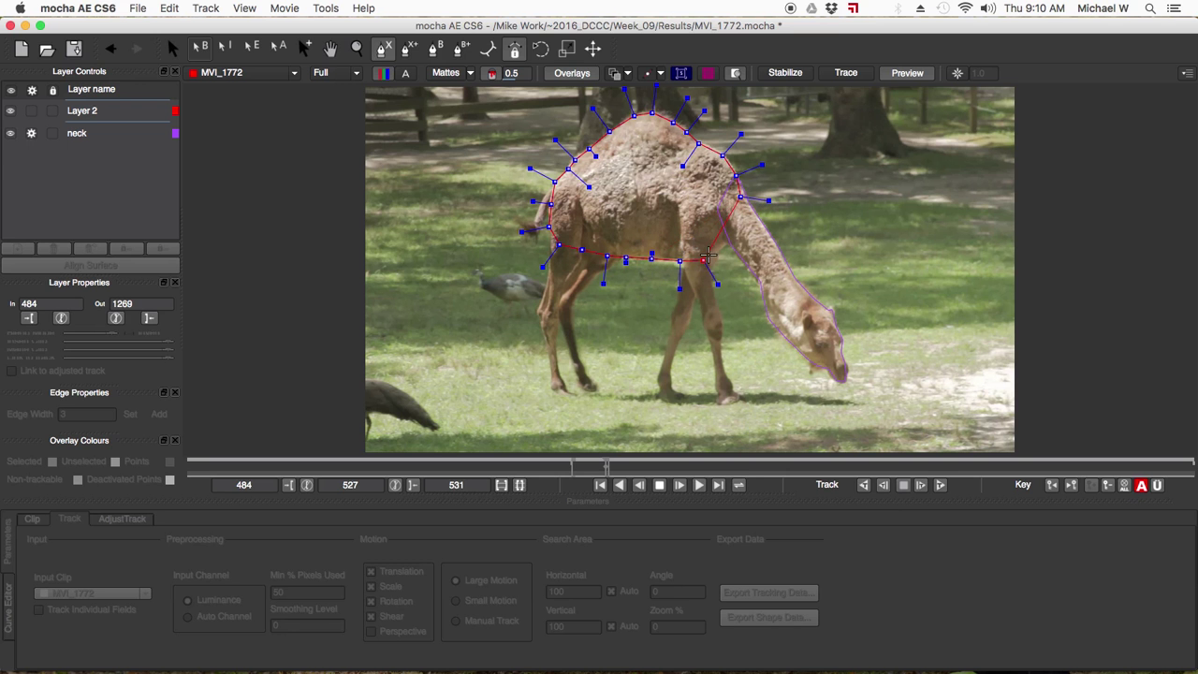
click(718, 252)
click(739, 233)
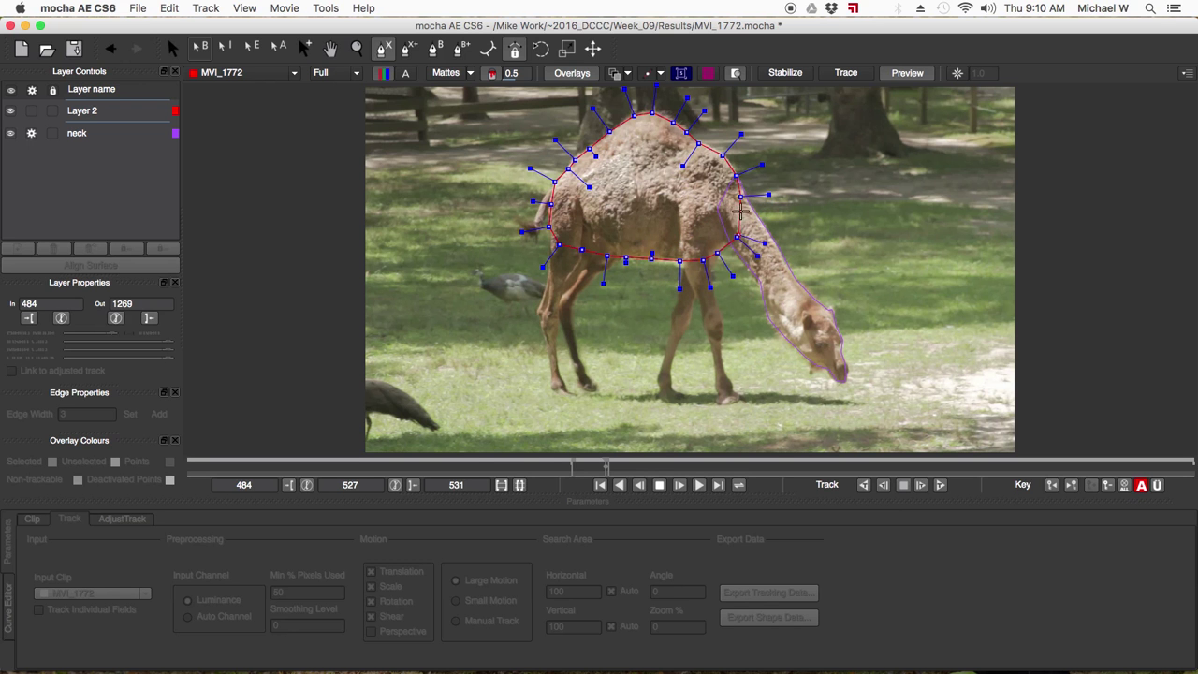
click(740, 199)
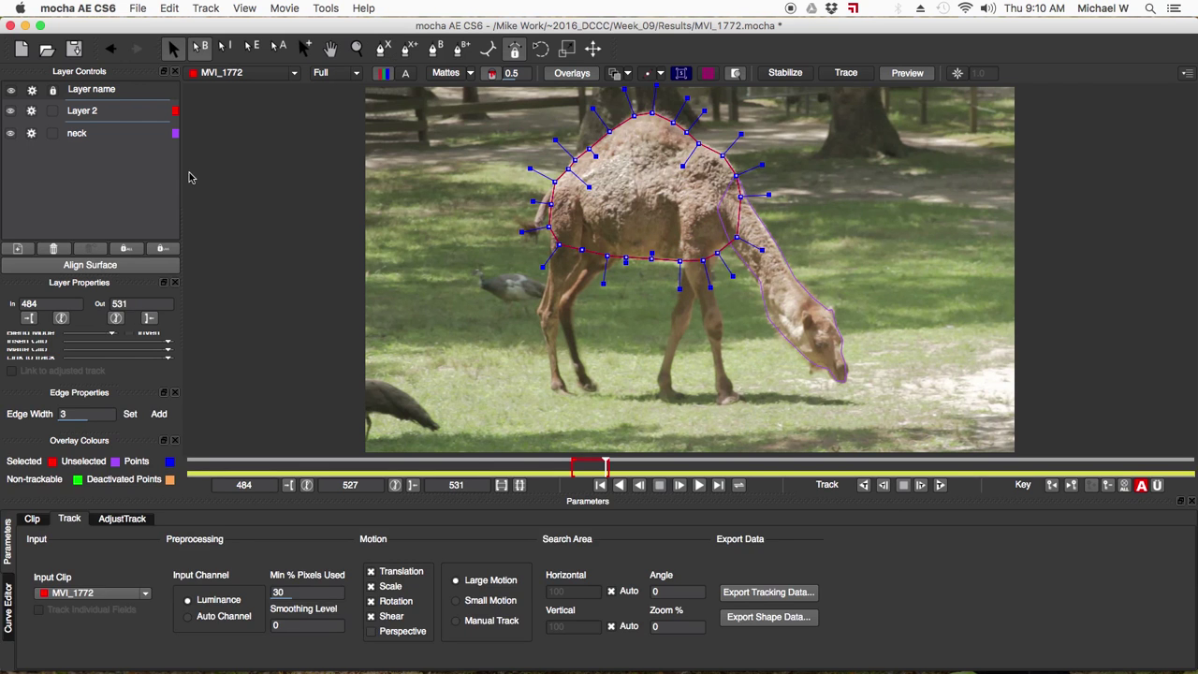
- Rename the torso spline's layer as Layer 2torso
double_click(105, 107)
text(torso)
key(Return)
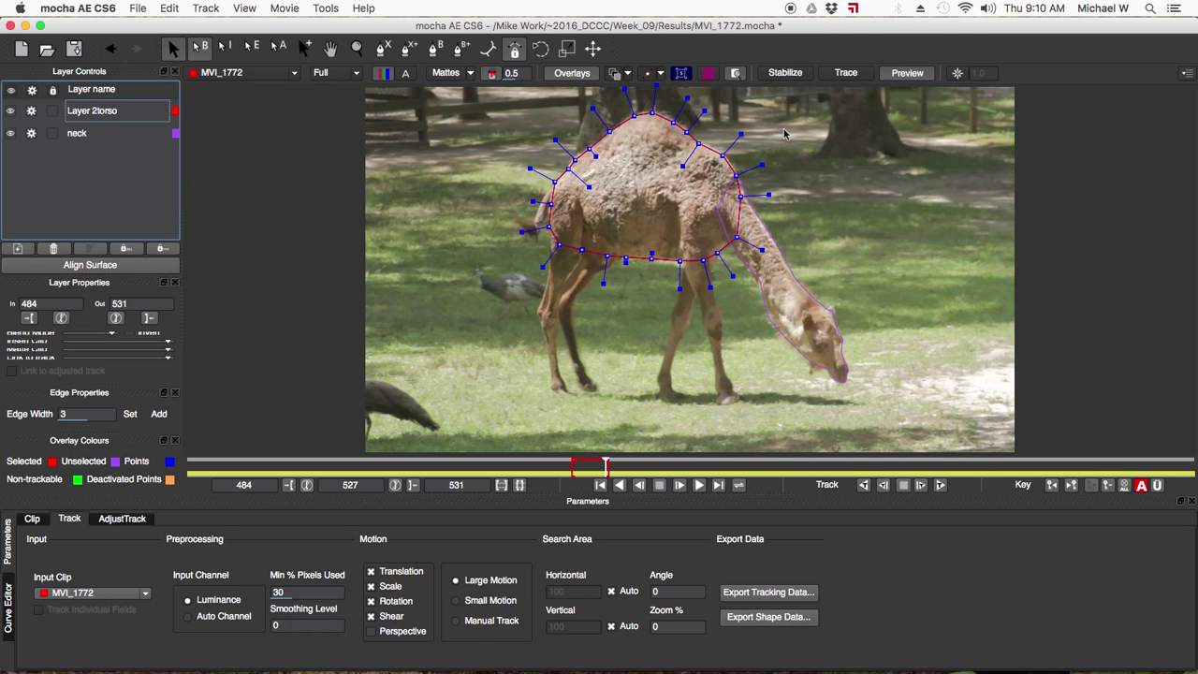
- Nudge the torso spline's control point at the top of the camel's hump
mouse_move(655, 112)
mouse_down()
mouse_move(658, 80)
mouse_move(660, 109)
mouse_up()
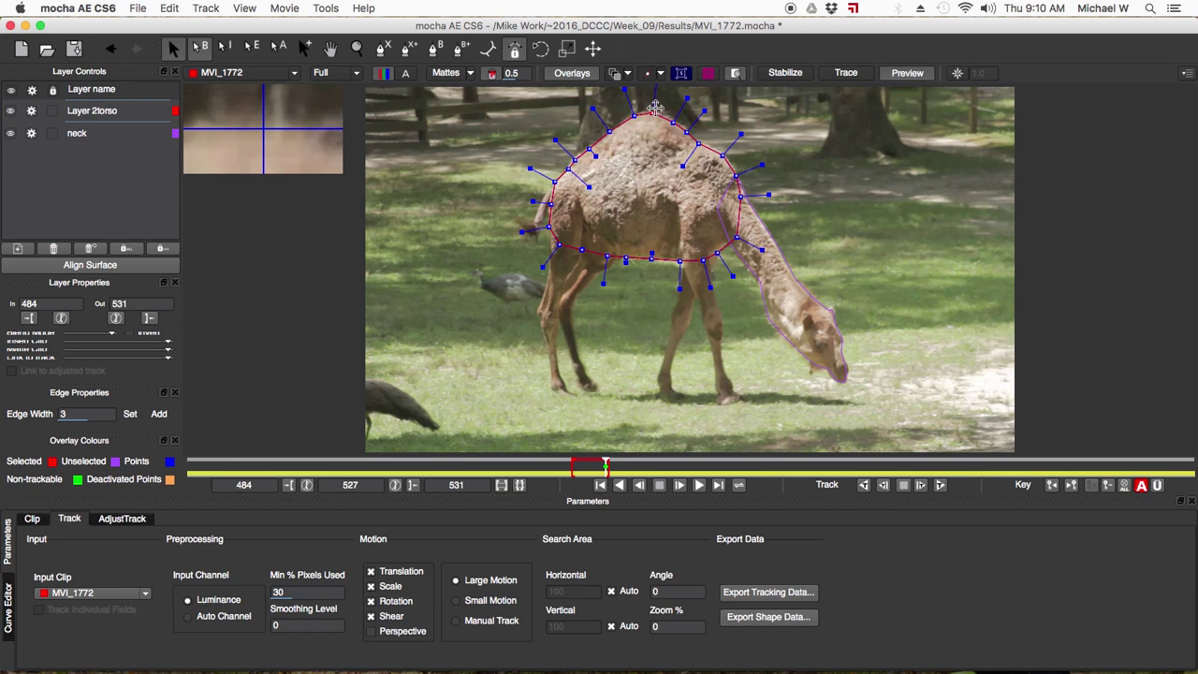
key(shift+z)
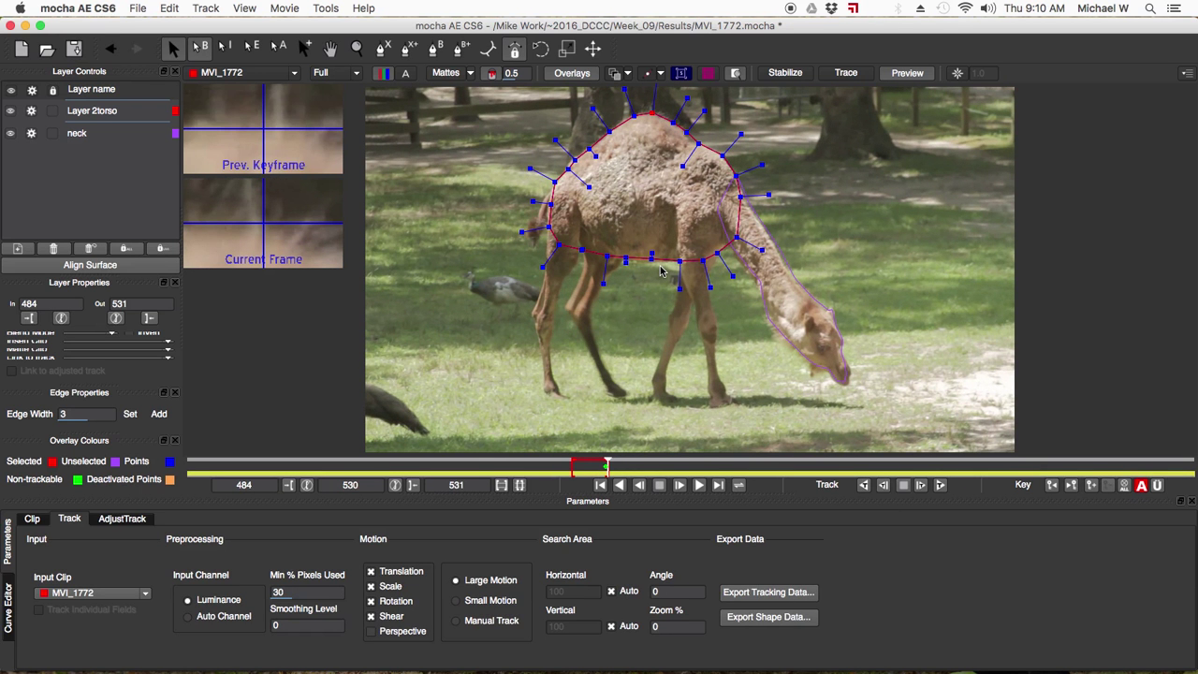
- Step through frames 525 to 530 to examine the camel's leg positions, ending on frame 528
key(Left)
key(Left)
key(Left)
key(Left)
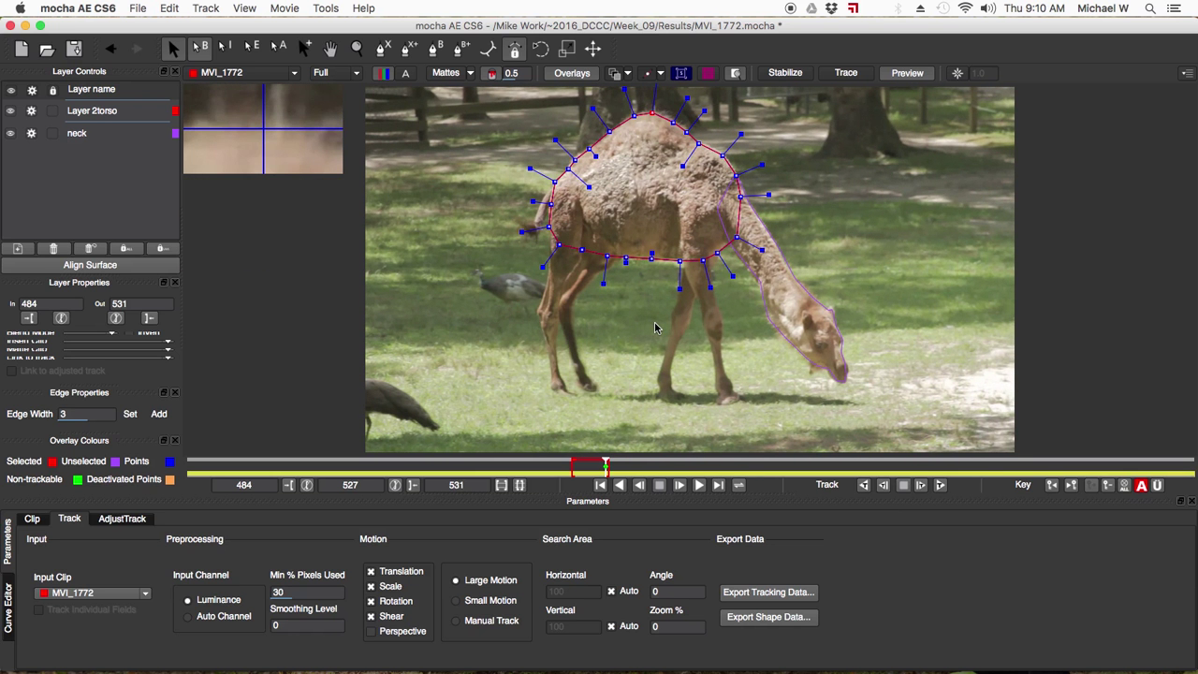
key(Right)
key(Left)
key(Left)
key(Left)
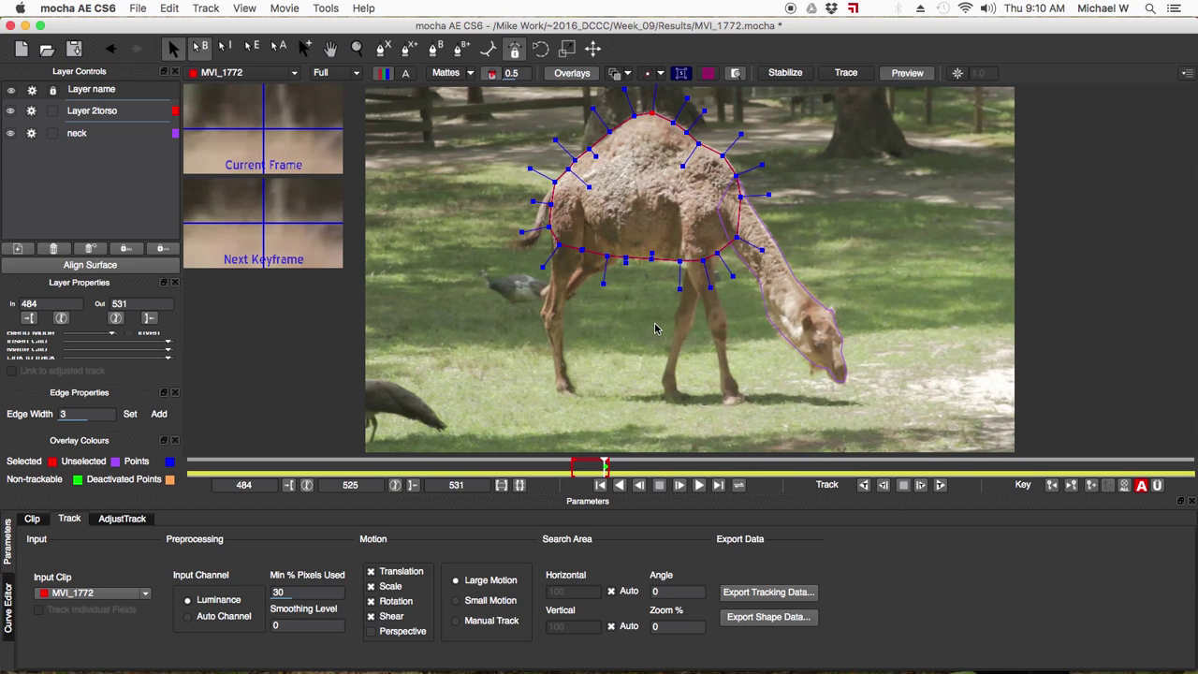
key(Right)
key(Right)
key(Right)
key(Right)
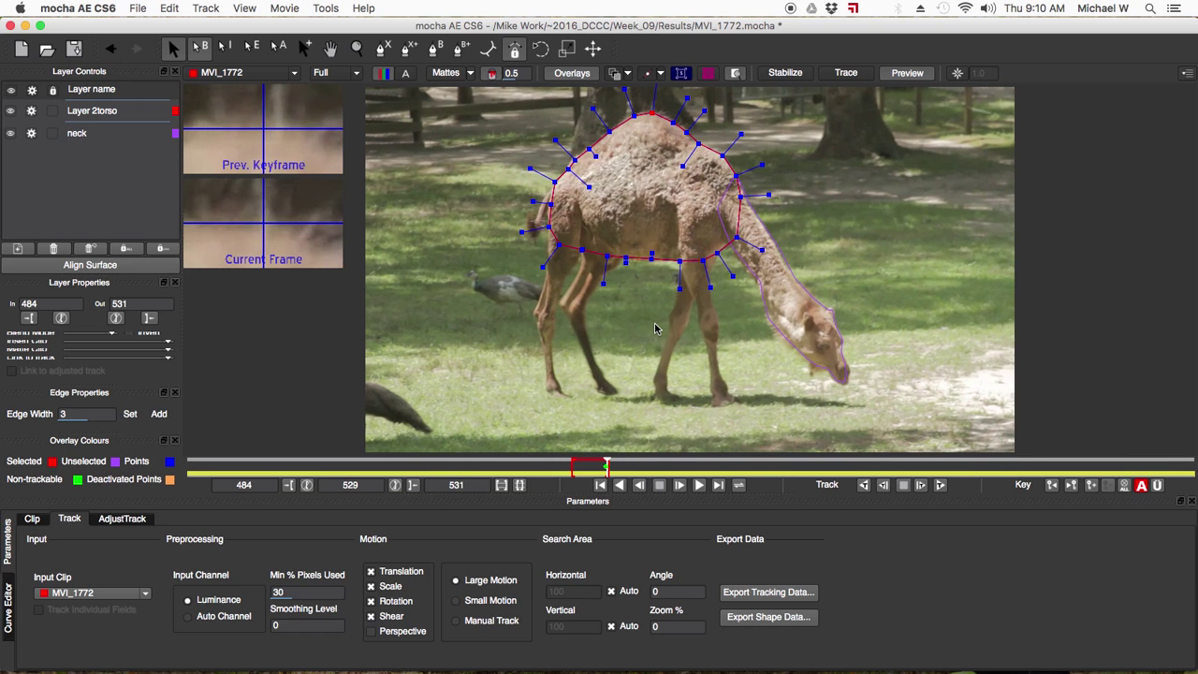
key(Left)
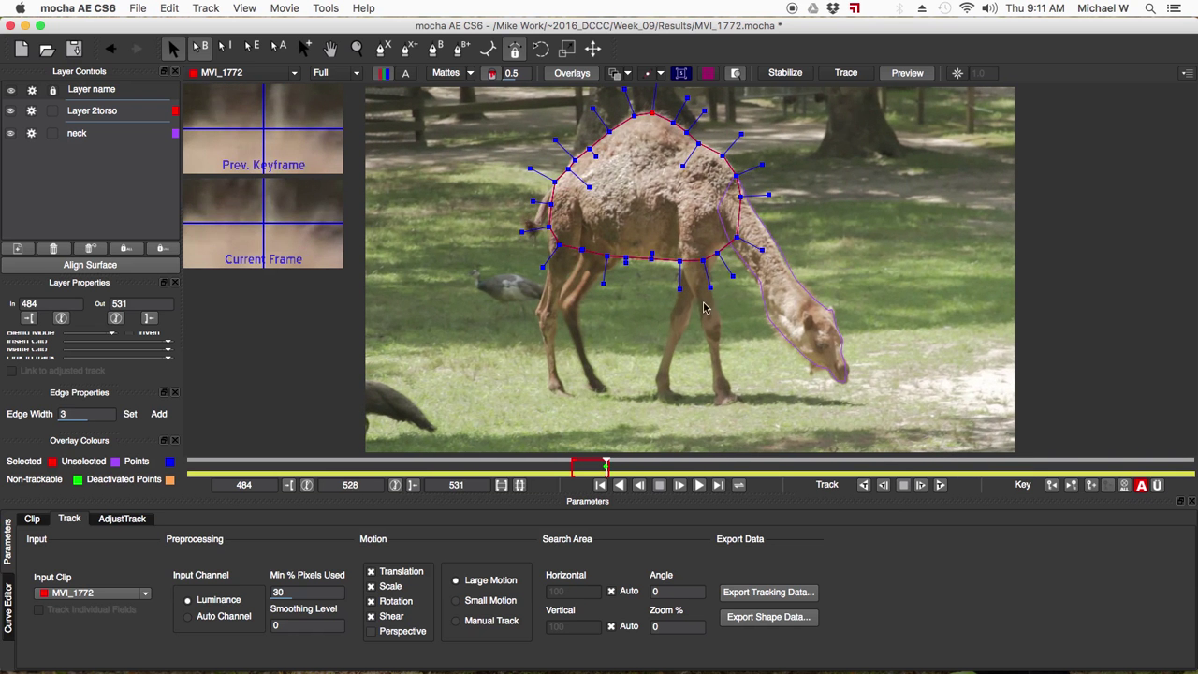
- At frame 528, draw a closed X-spline around the leading front leg from shoulder to hoof and rename its layer leg1
click(386, 52)
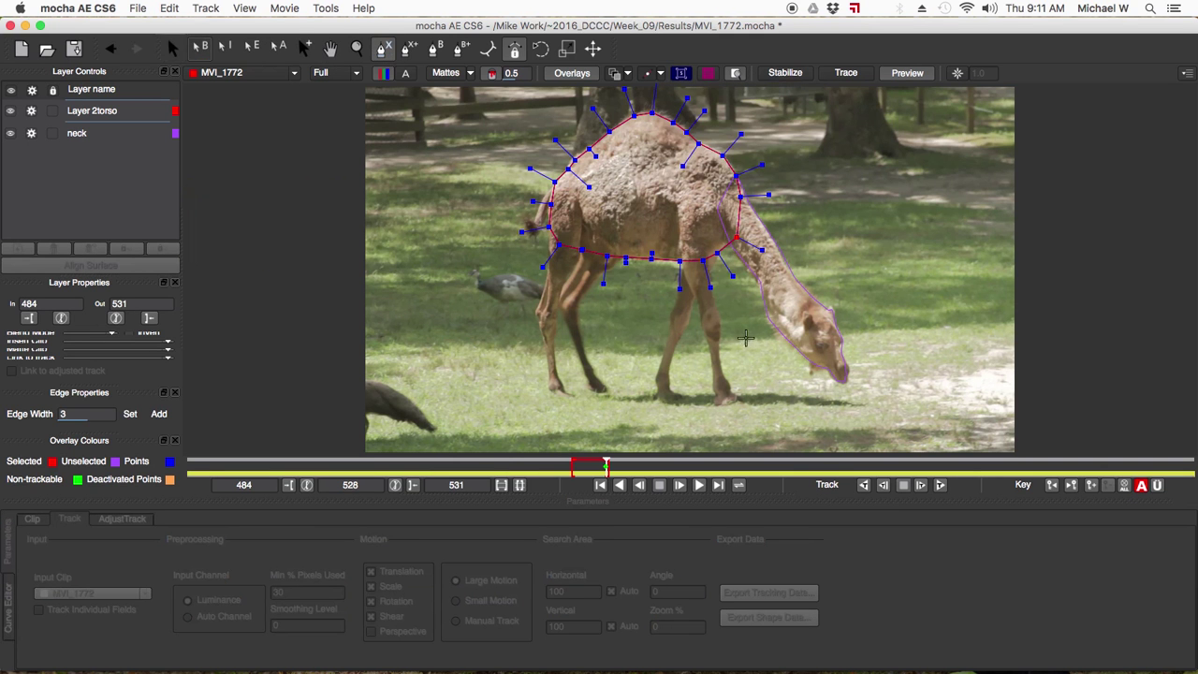
click(682, 214)
click(684, 241)
click(682, 268)
click(692, 291)
click(697, 306)
click(702, 332)
click(706, 338)
click(711, 356)
click(717, 378)
click(719, 402)
right_click(724, 404)
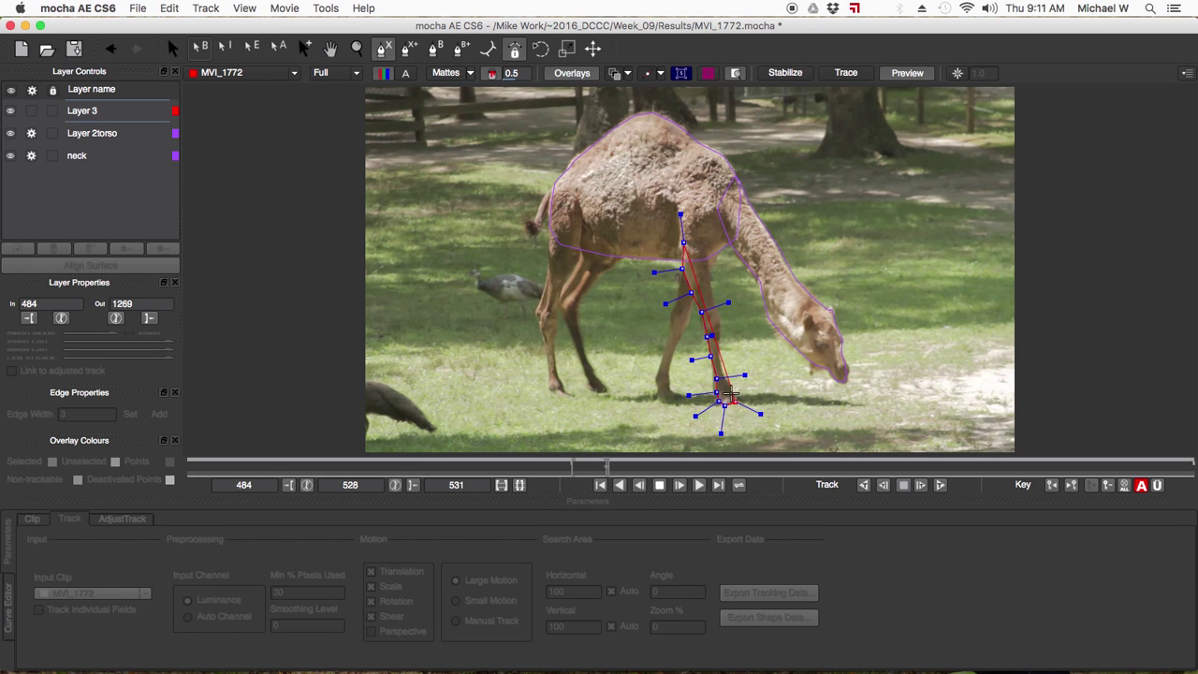
mouse_move(719, 374)
mouse_down()
mouse_move(708, 276)
mouse_move(728, 227)
mouse_move(719, 213)
mouse_move(686, 240)
mouse_up()
right_click(684, 241)
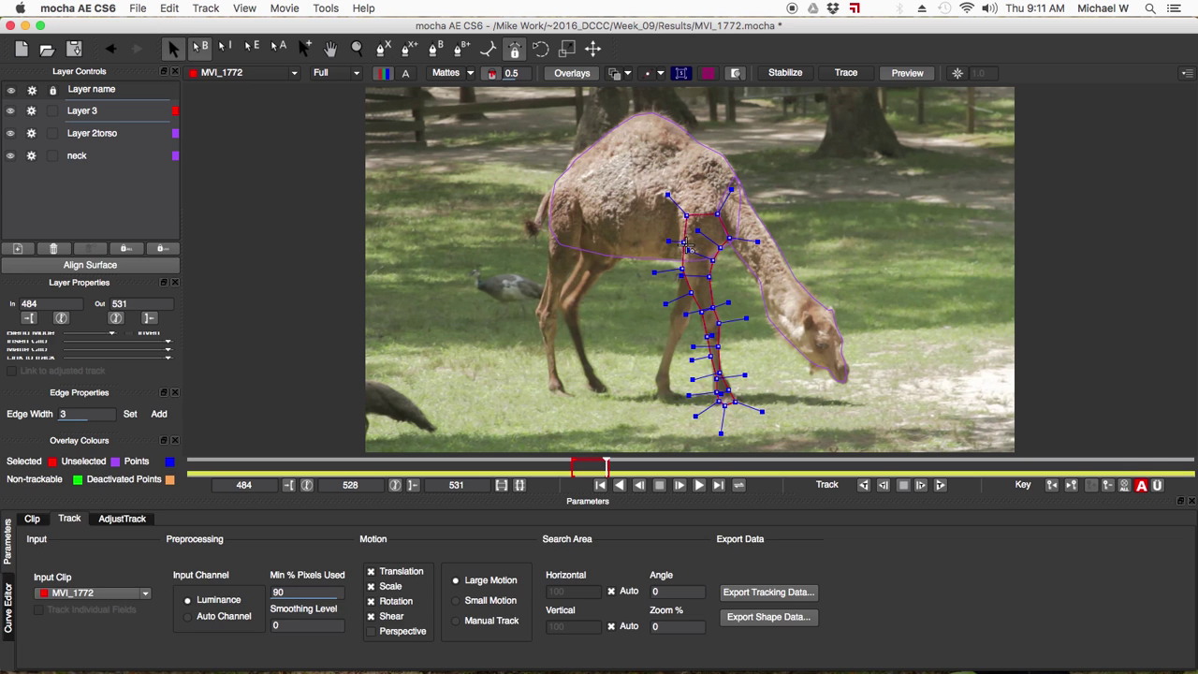
double_click(111, 114)
key(Return)
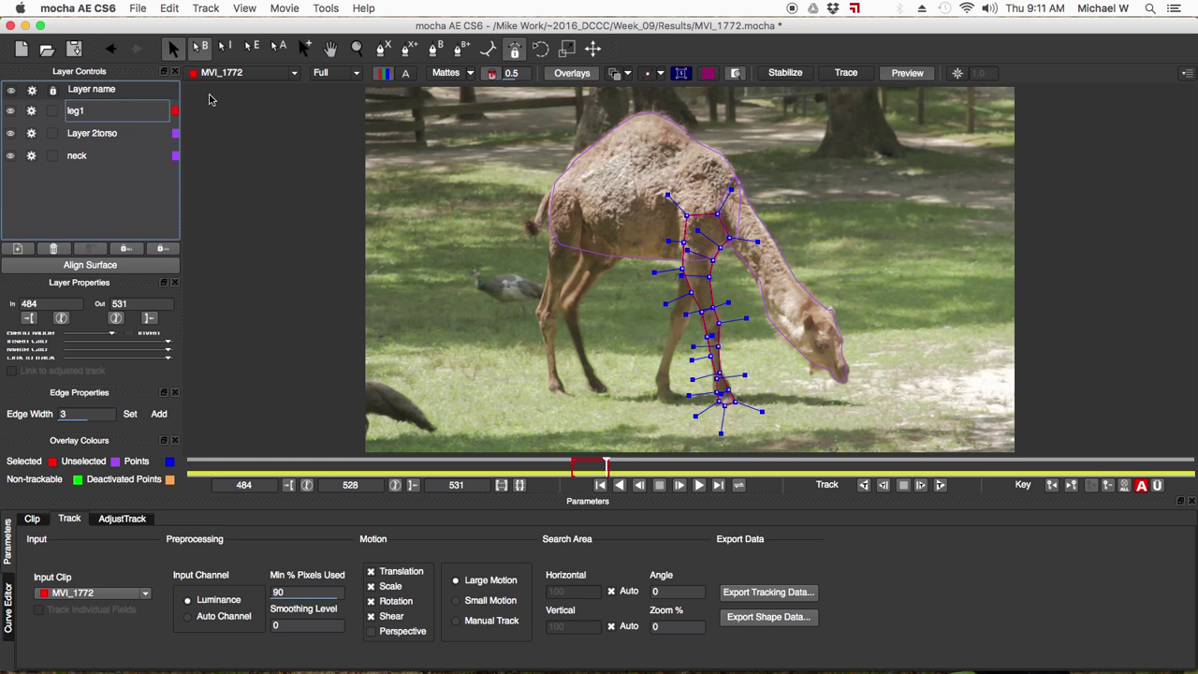
- Draw a closed X-spline around the camel's tail, overlapping the rump, and rename its layer tail
click(382, 49)
click(567, 179)
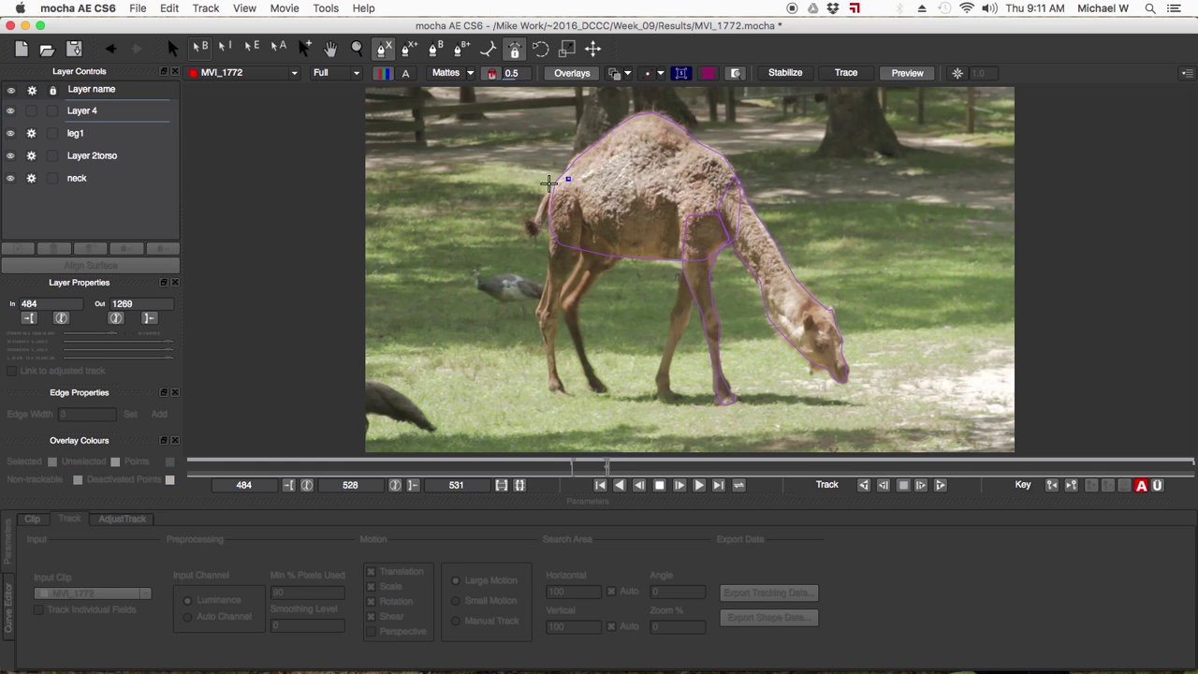
click(540, 199)
mouse_move(531, 214)
mouse_down()
mouse_move(522, 227)
mouse_move(540, 222)
mouse_up()
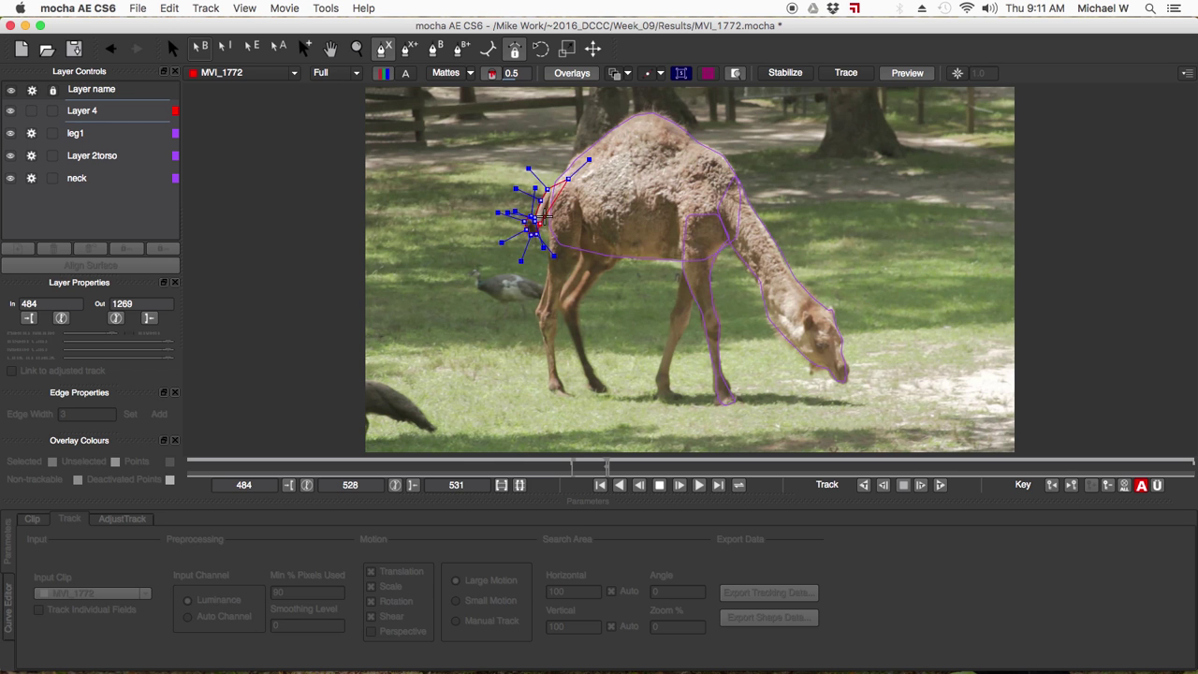
click(569, 179)
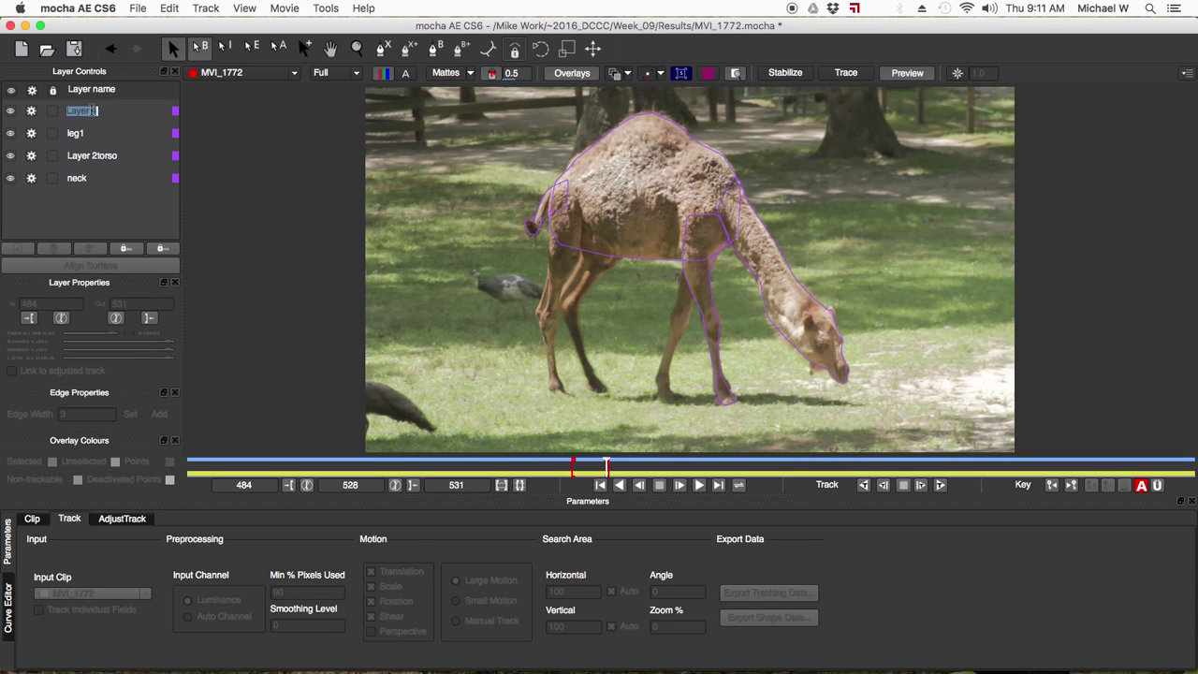
double_click(94, 112)
triple_click(86, 111)
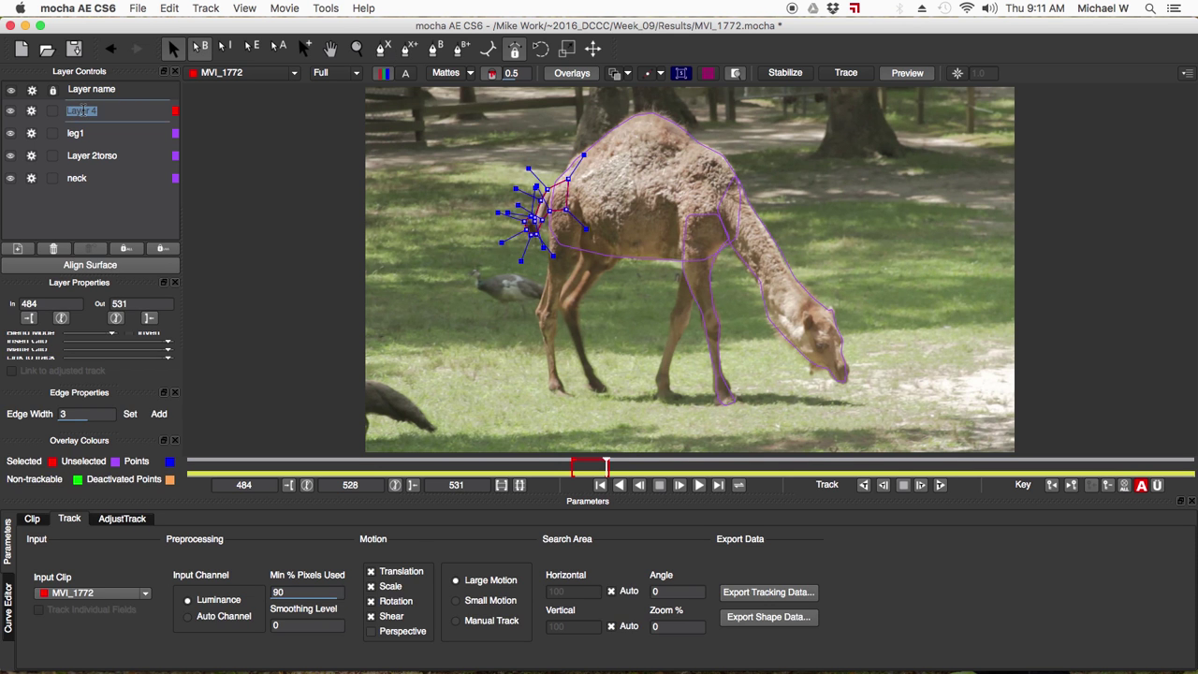
text(tail)
key(Return)
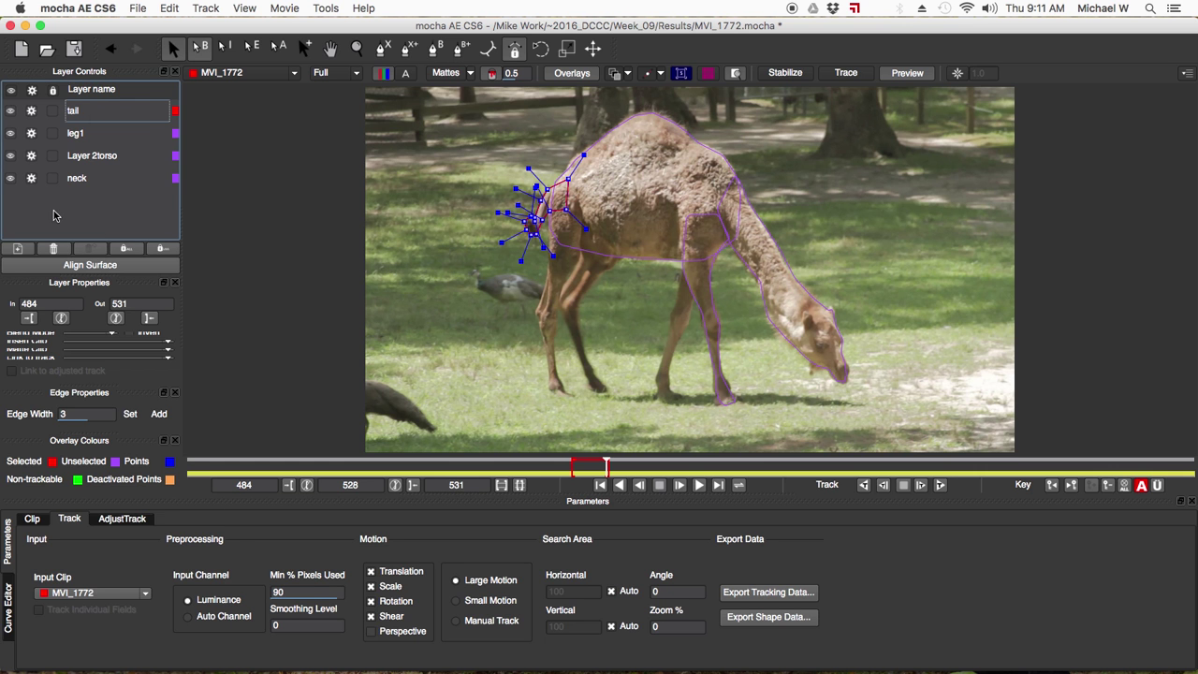
- Draw a closed X-spline around the rearmost hind leg, from the rump down to the hoof and back up over the thigh
click(383, 48)
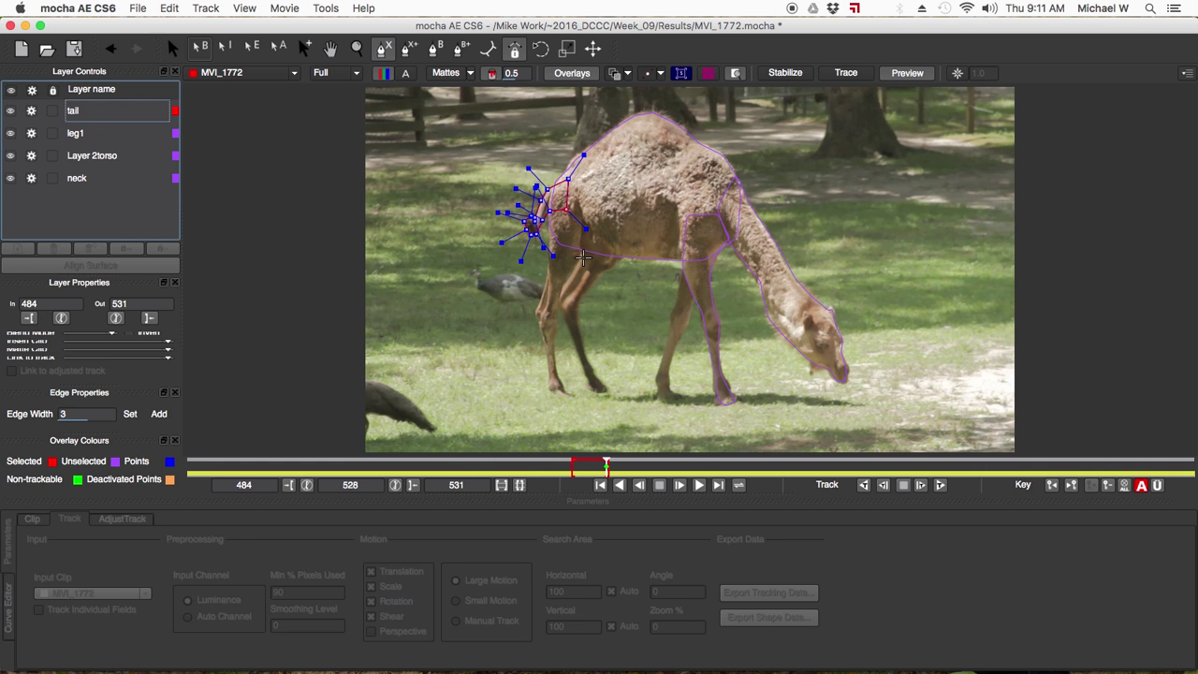
click(554, 198)
click(566, 173)
click(519, 206)
click(544, 247)
click(545, 236)
click(550, 294)
click(541, 302)
click(535, 316)
click(542, 339)
click(549, 364)
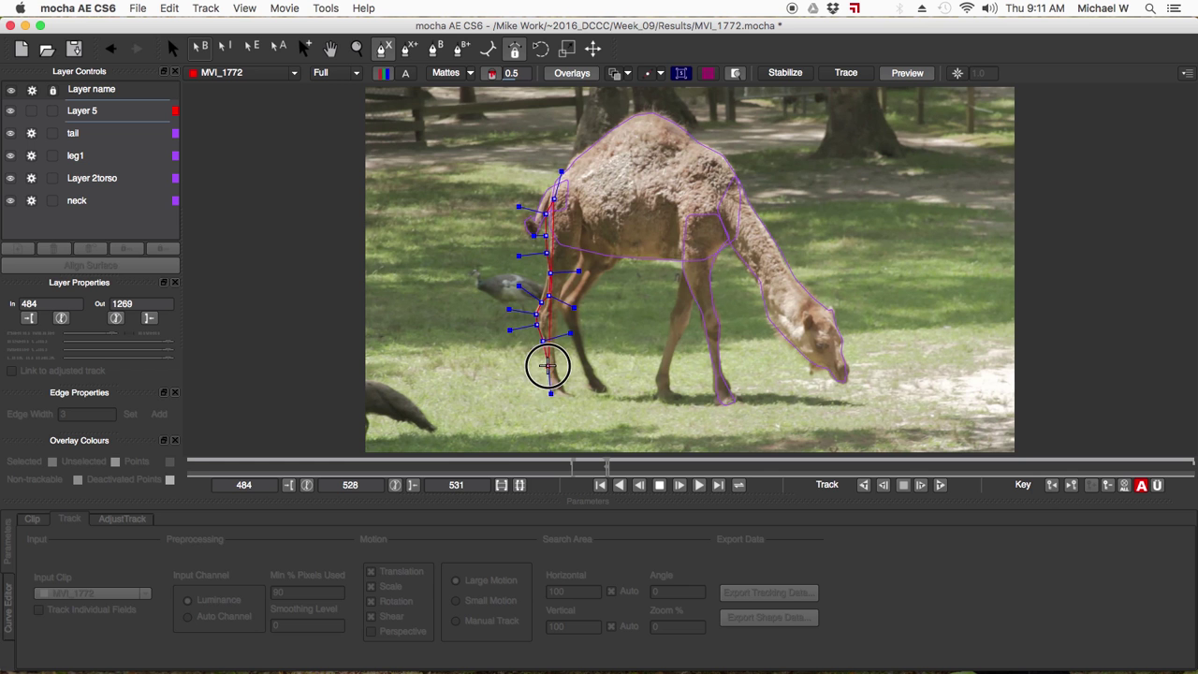
click(556, 392)
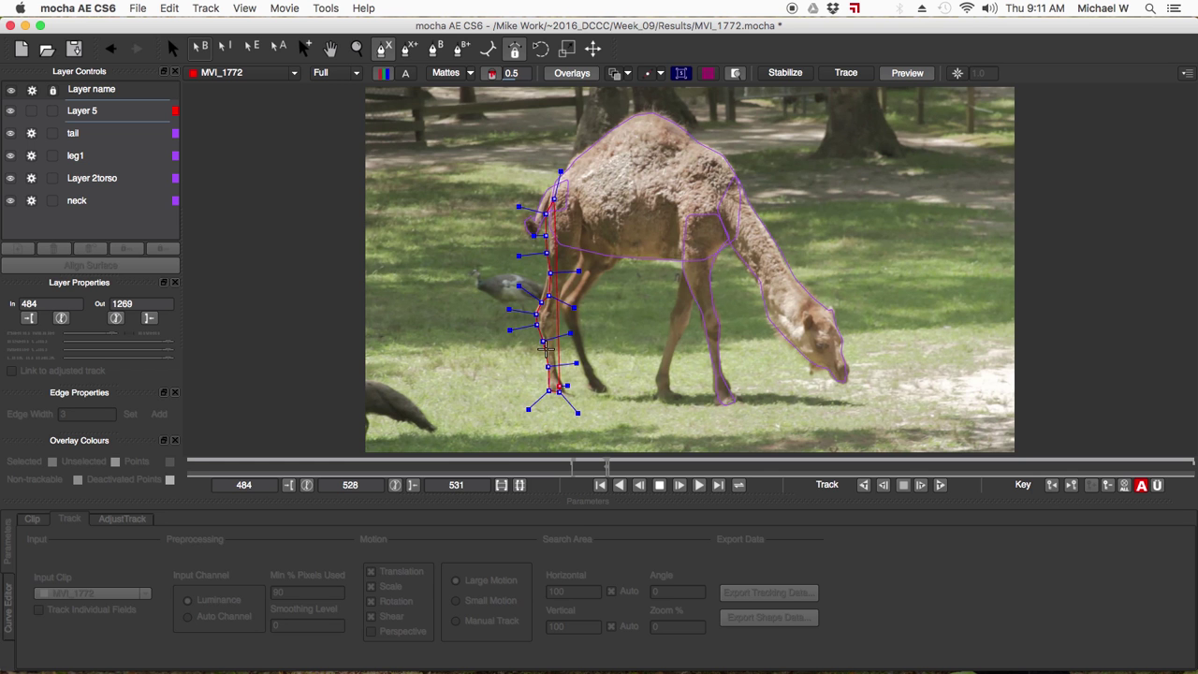
click(580, 263)
click(595, 232)
click(587, 194)
click(556, 198)
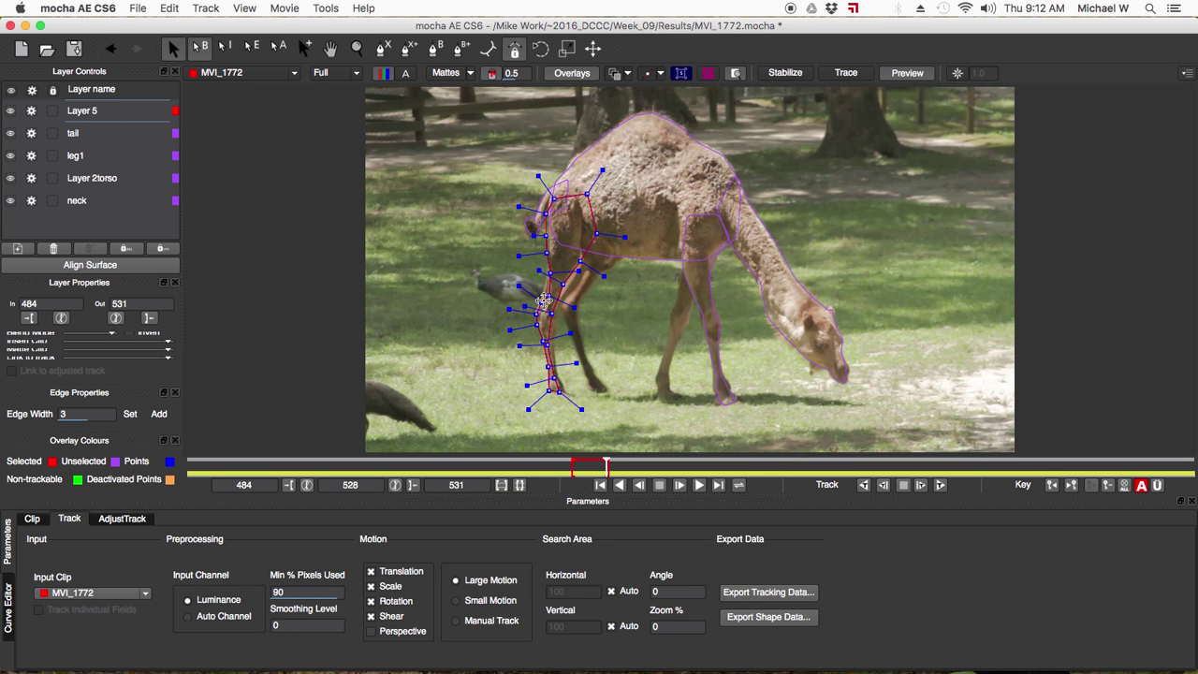
- Adjust the control points of the rearmost hind leg's spline to fit the leg's edges from hock to hoof
drag(521, 285, 514, 282)
drag(542, 301, 561, 281)
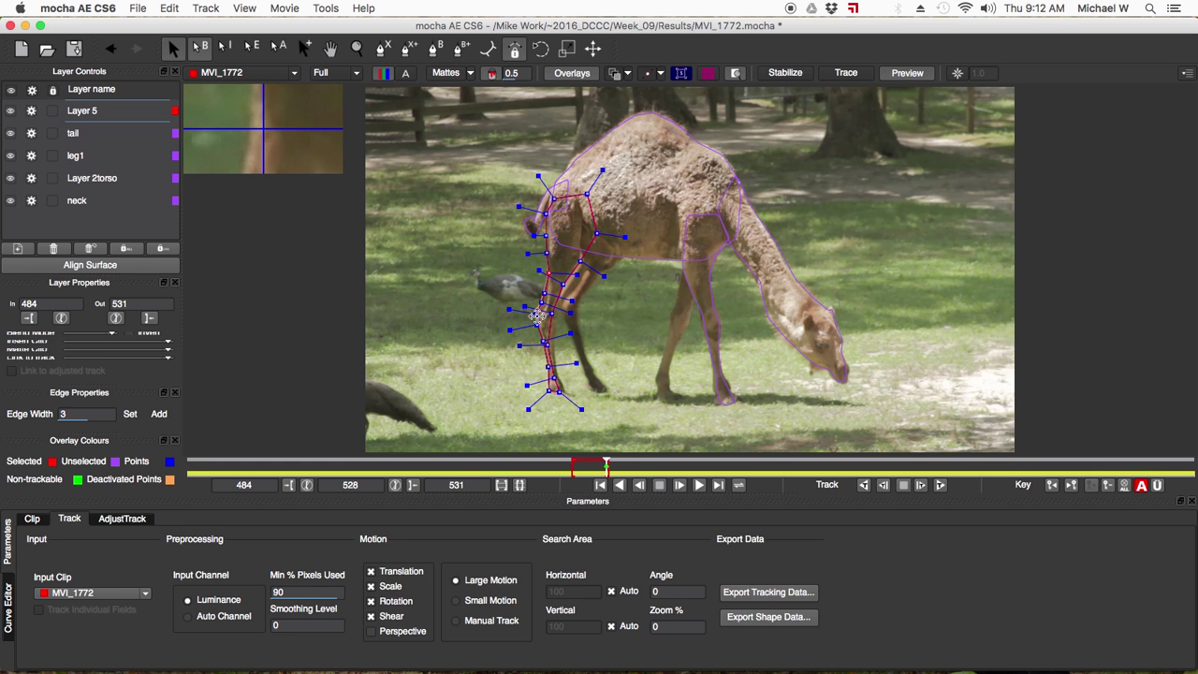
click(533, 316)
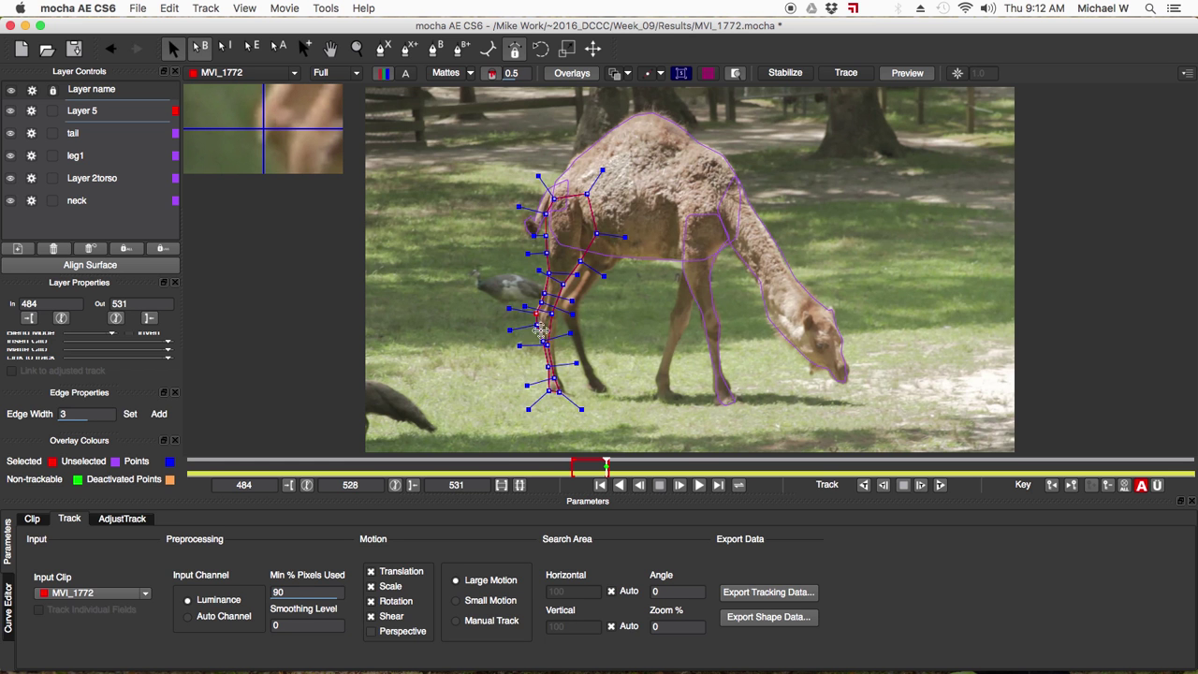
click(549, 344)
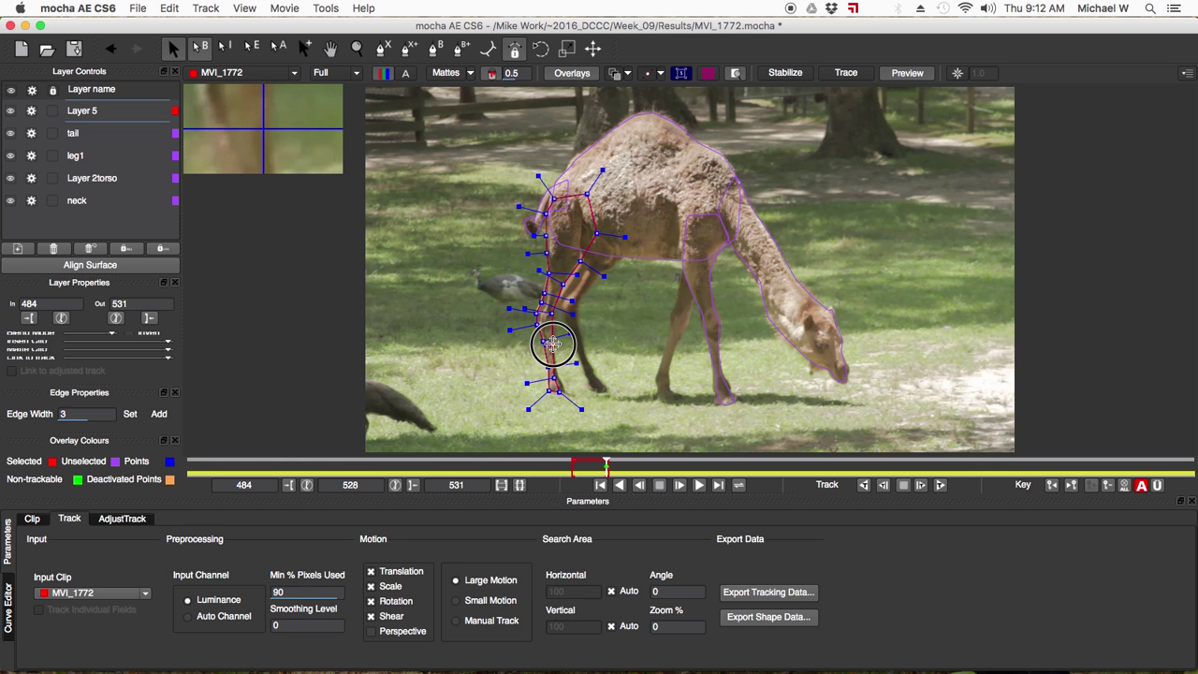
click(557, 378)
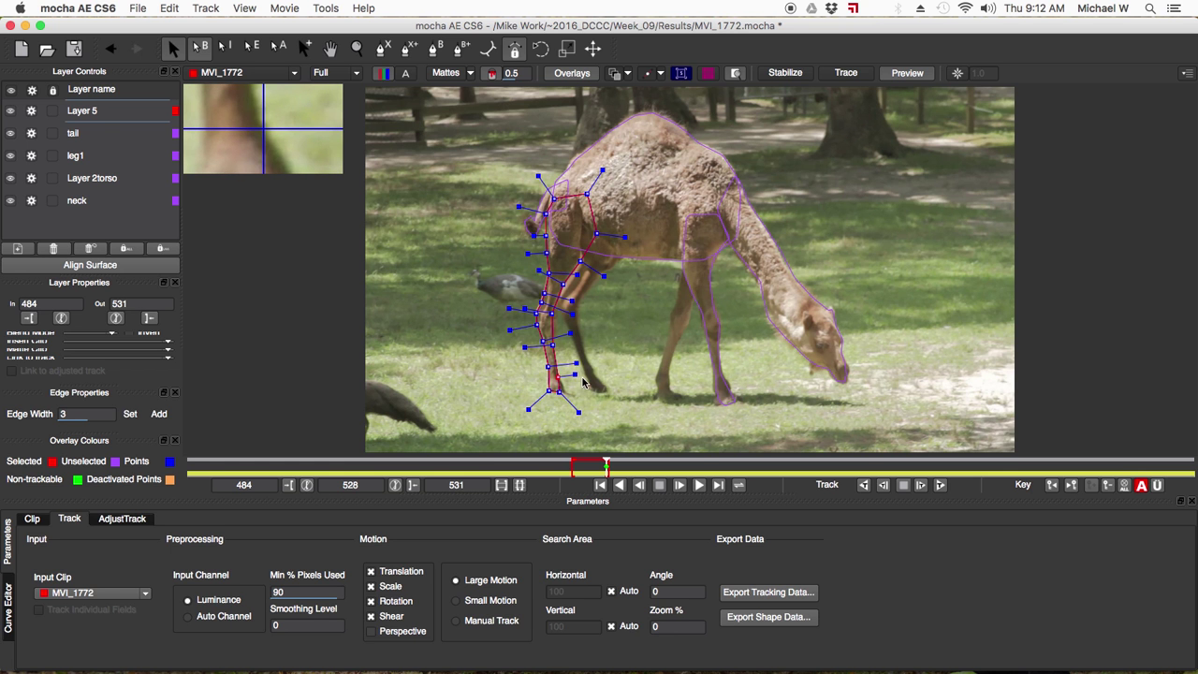
click(577, 274)
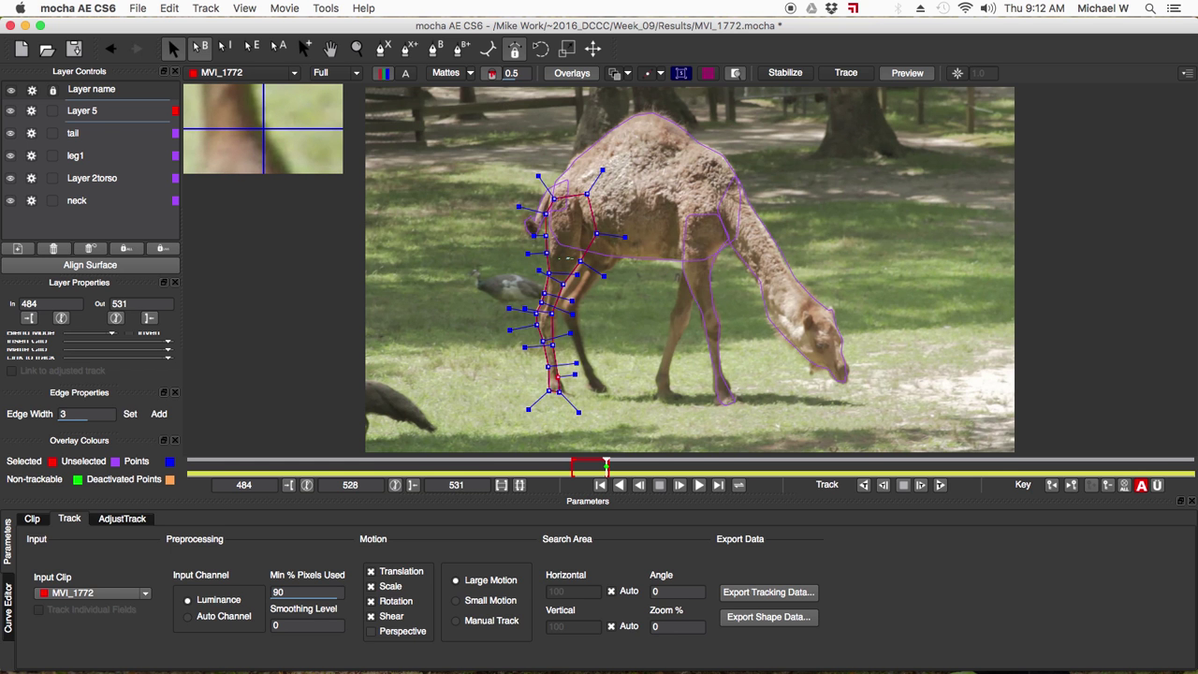
- Rename the rearmost hind leg's spline layer as leg2
double_click(81, 111)
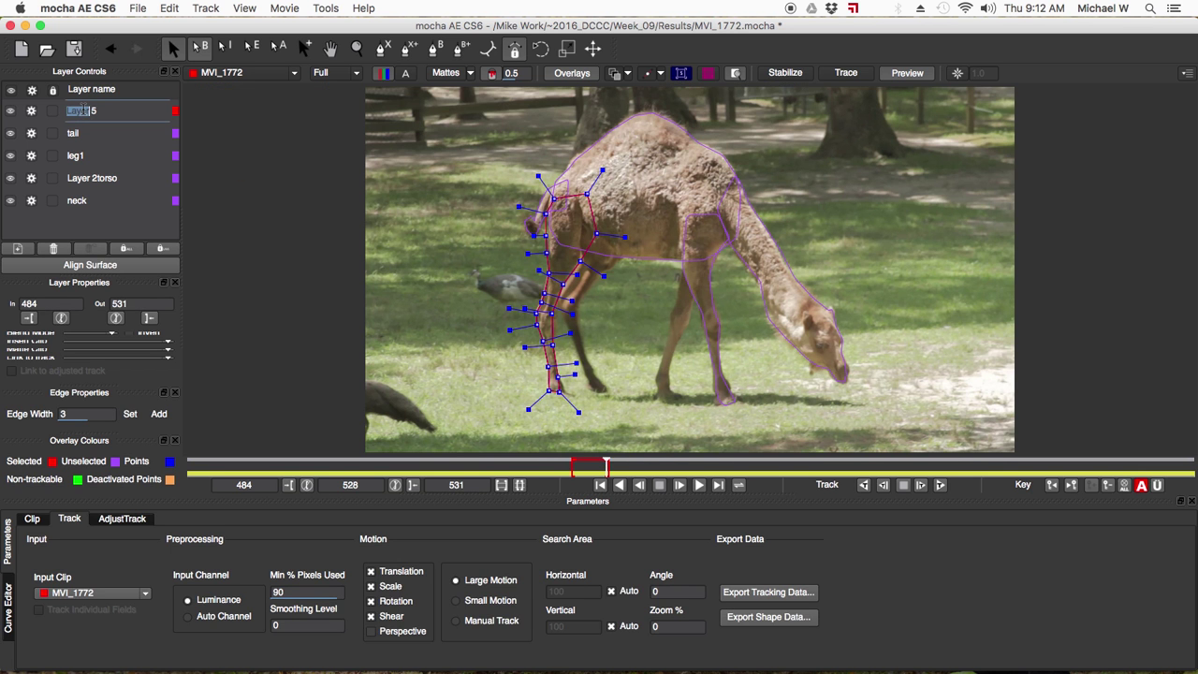
text(le)
key(Return)
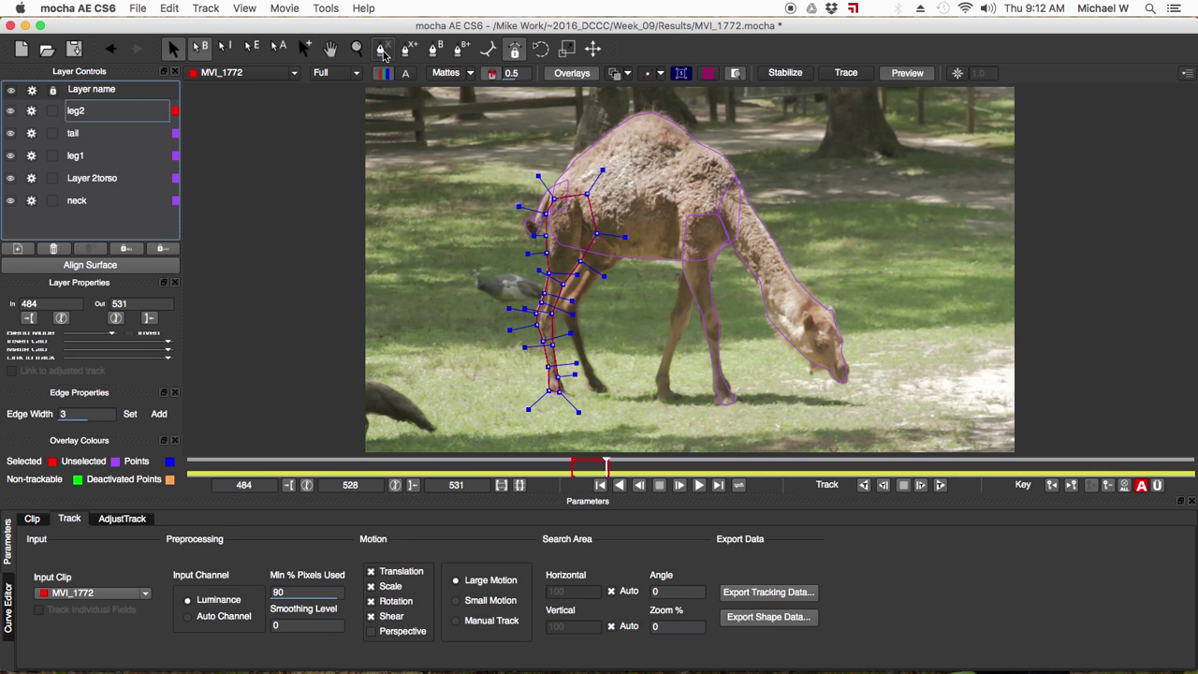
- Draw a closed X-spline around the other hind leg, from the belly down to the hoof and back up the thigh
click(381, 49)
click(600, 237)
click(545, 298)
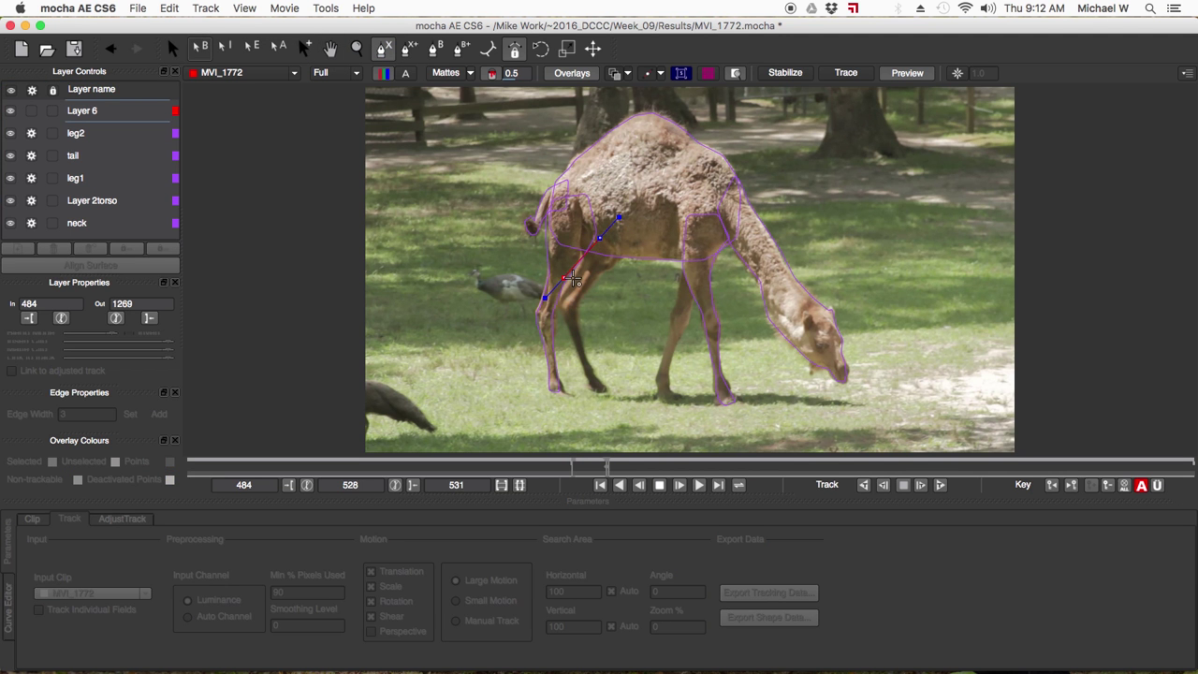
click(570, 273)
drag(547, 299, 557, 305)
click(566, 322)
click(569, 330)
click(587, 384)
click(600, 390)
click(577, 337)
click(579, 315)
click(587, 289)
click(604, 275)
click(626, 257)
click(642, 233)
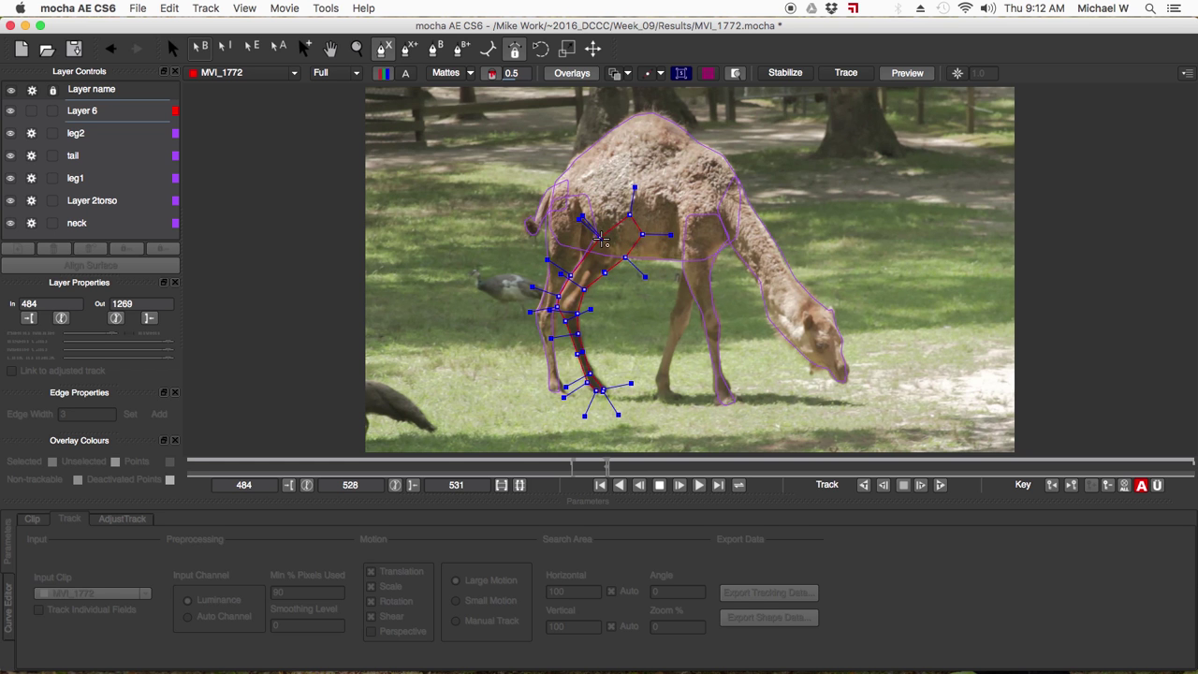
right_click(627, 243)
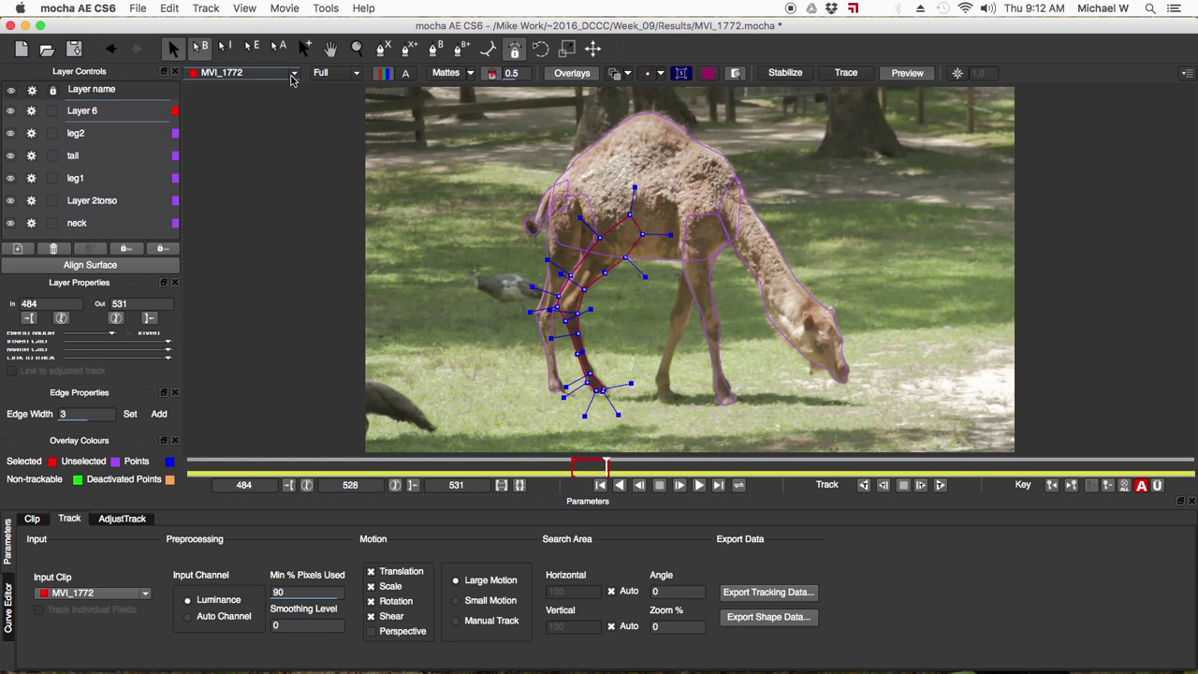
- Draw a closed X-spline around the other front leg, from the shoulder down to the hoof and back up
click(383, 49)
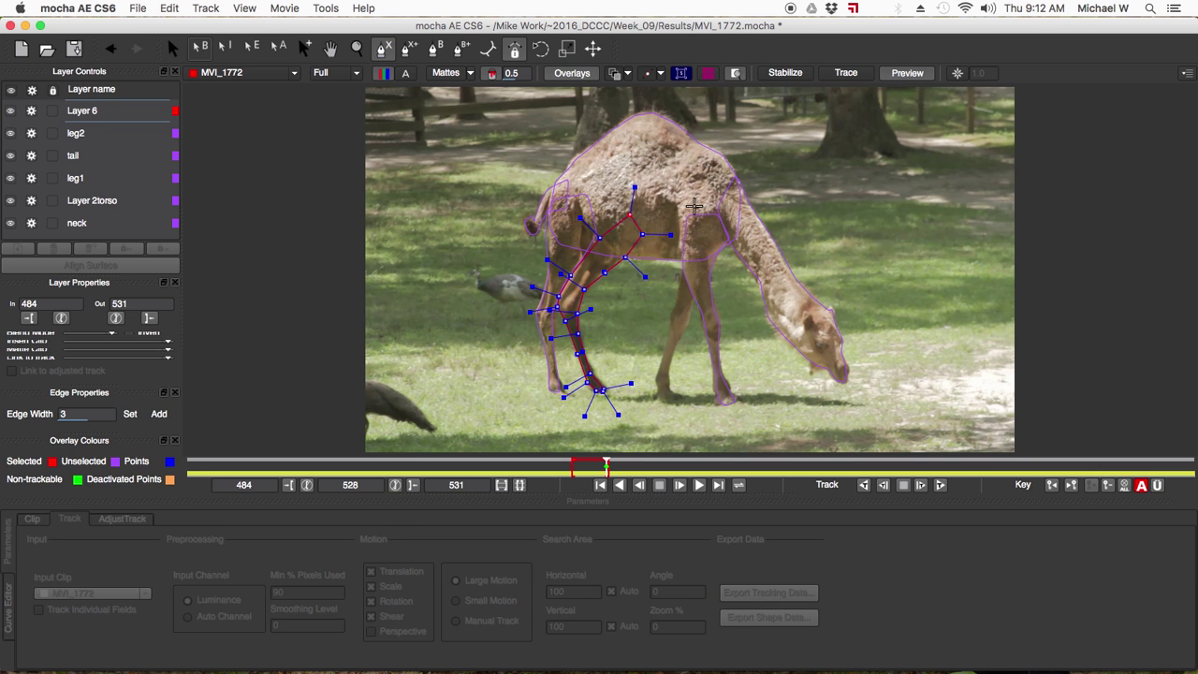
click(701, 178)
click(682, 255)
click(680, 280)
click(672, 308)
click(668, 335)
click(662, 364)
click(657, 393)
click(660, 401)
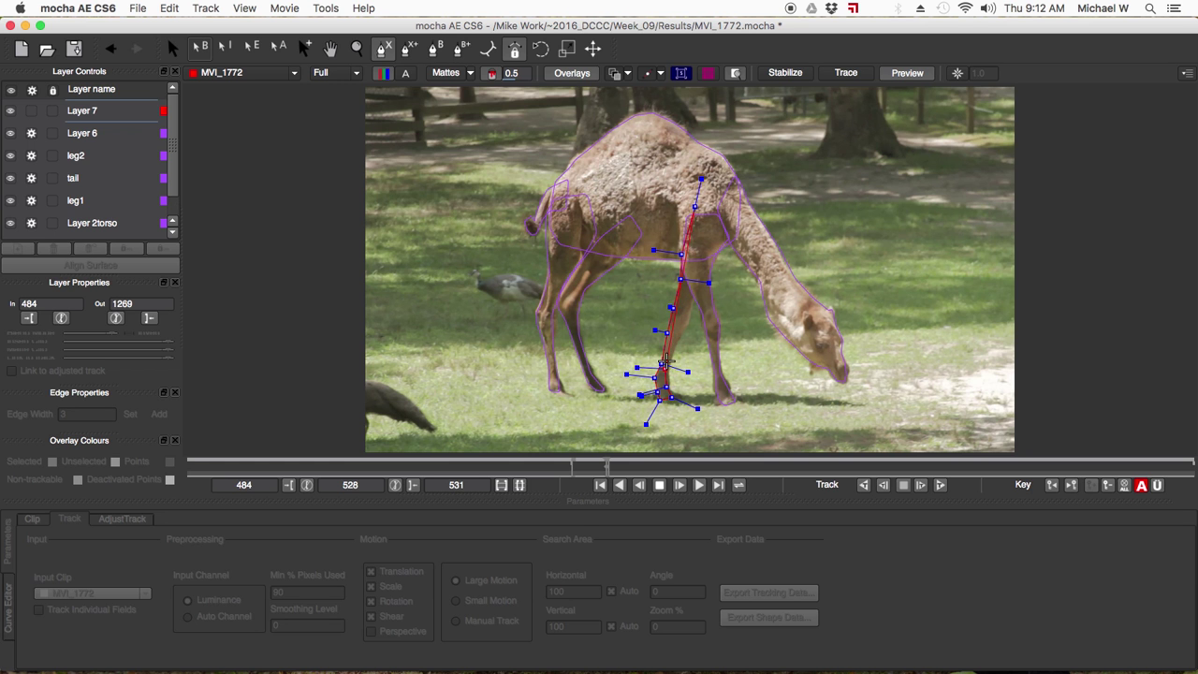
click(689, 313)
click(702, 267)
right_click(703, 219)
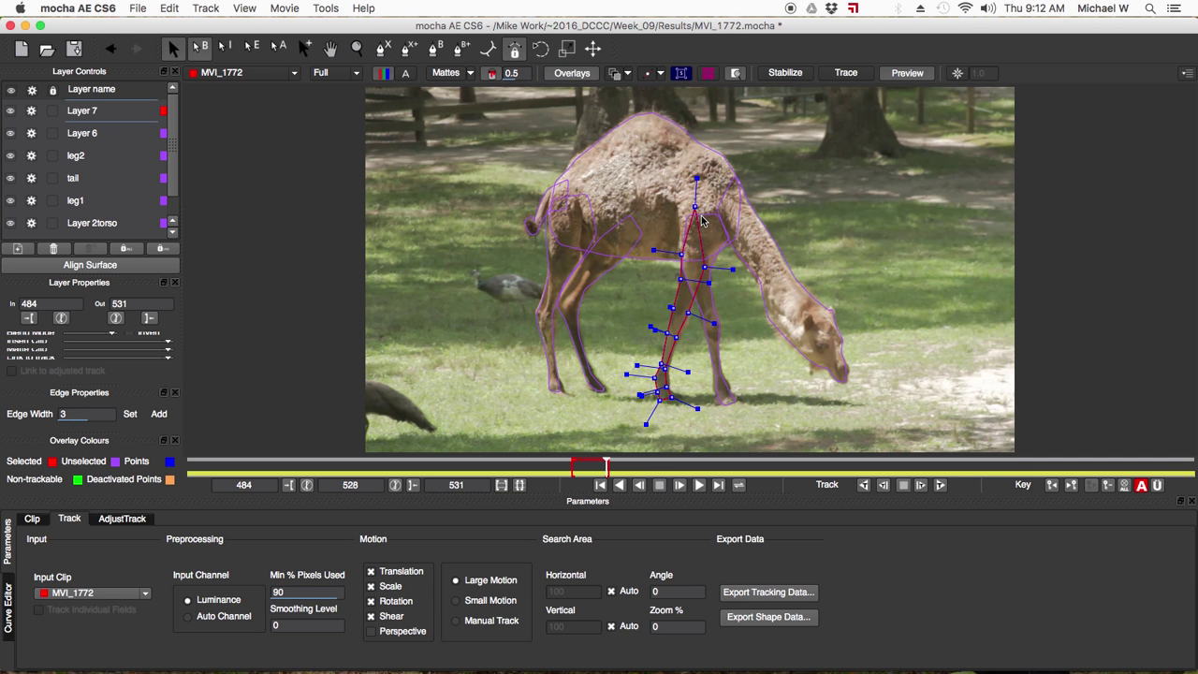
drag(695, 206, 727, 213)
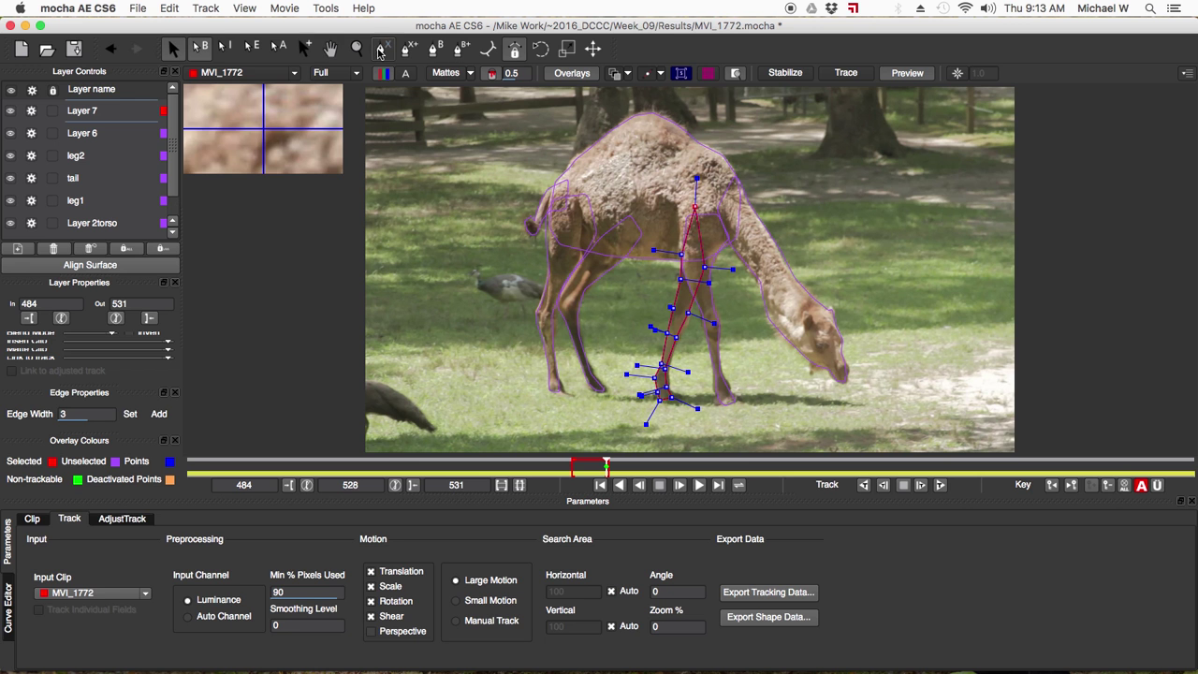
- Turn on the Stabilize view and track the splines backwards from frame 528
click(176, 51)
click(791, 81)
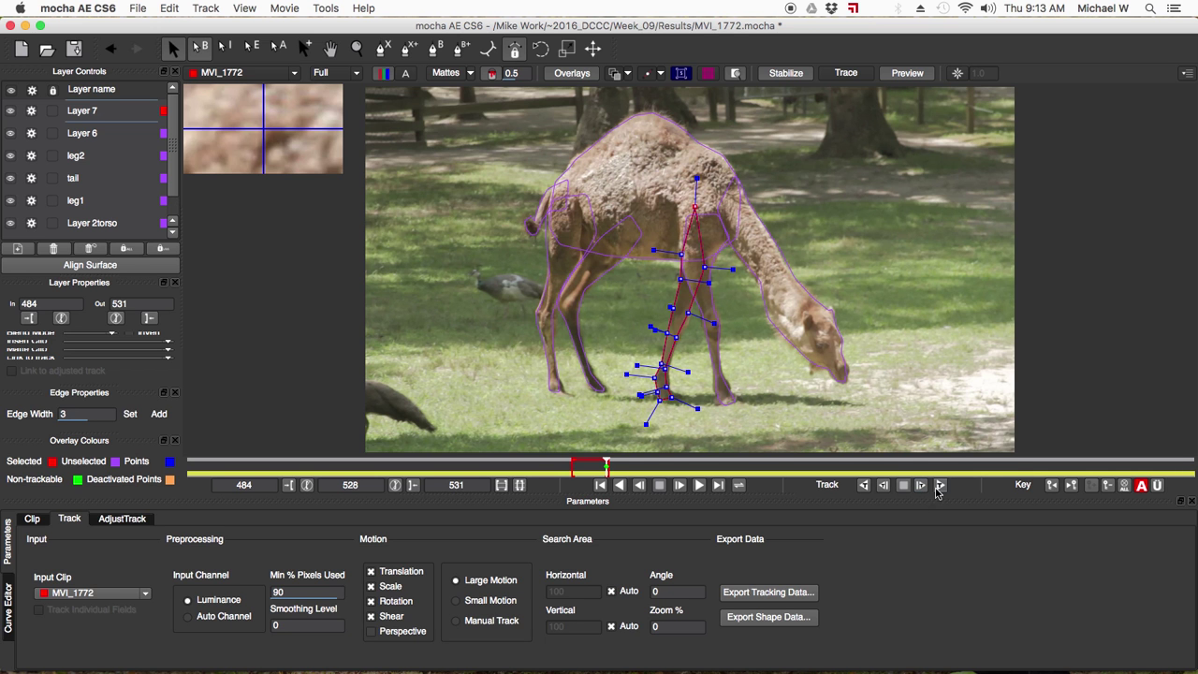
click(864, 486)
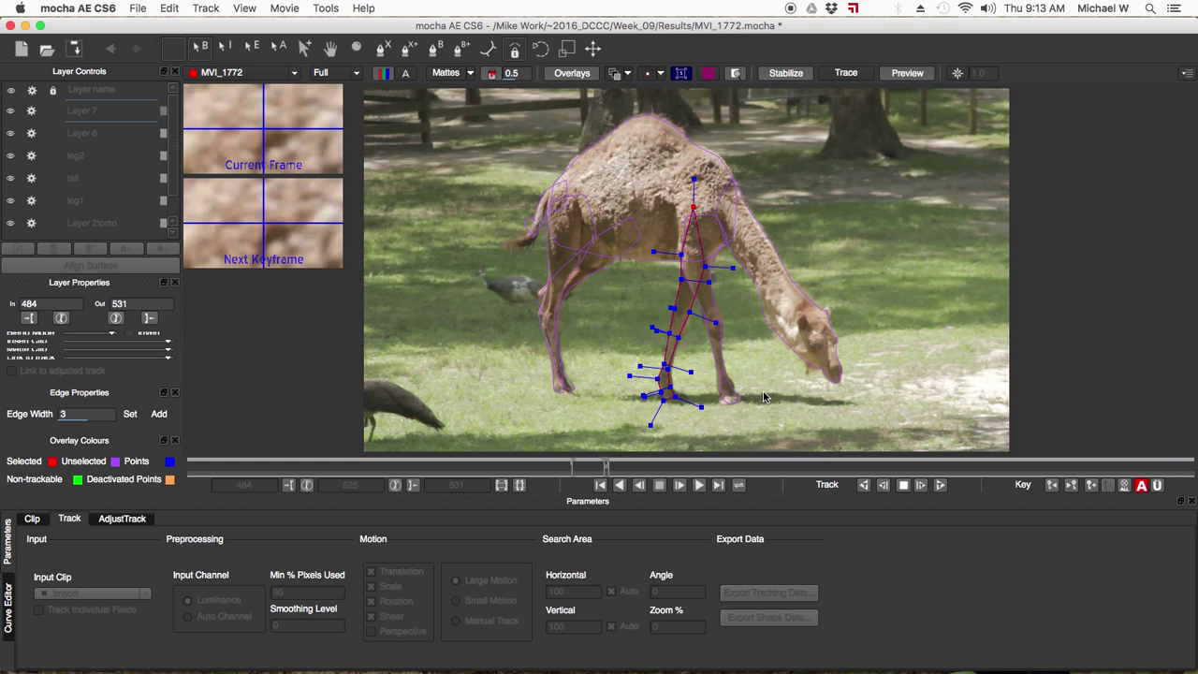
- Stop the backward track at frame 523 and reshape the tail spline to fit the hanging tail
click(904, 486)
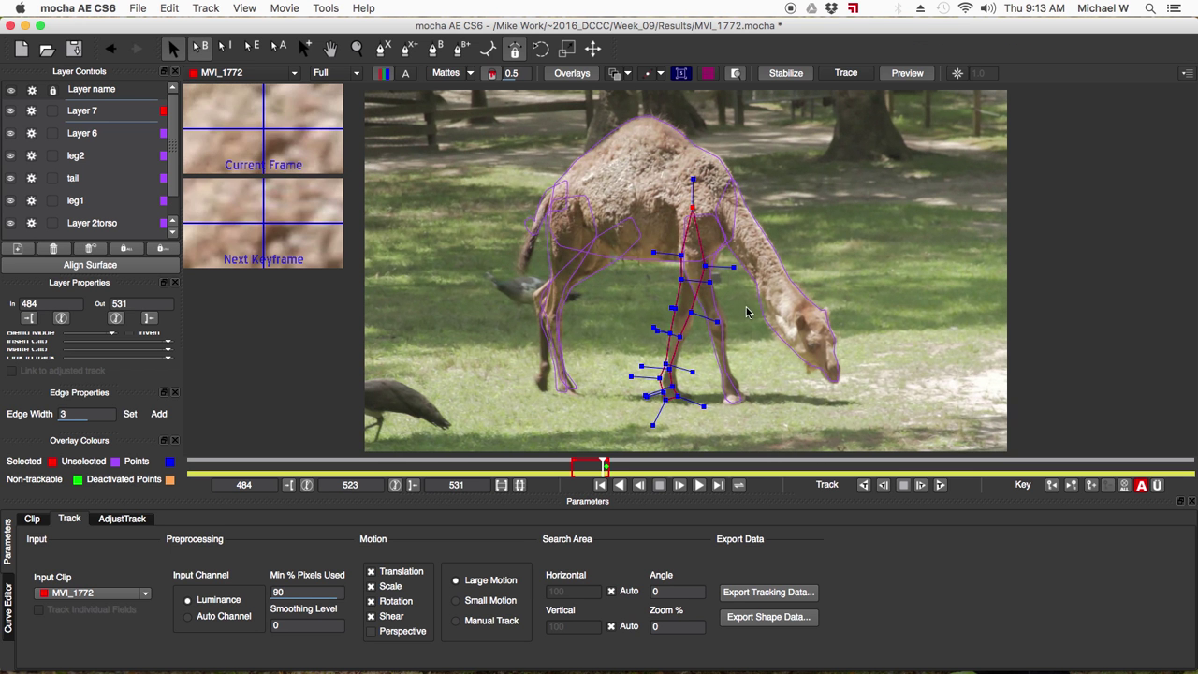
click(536, 240)
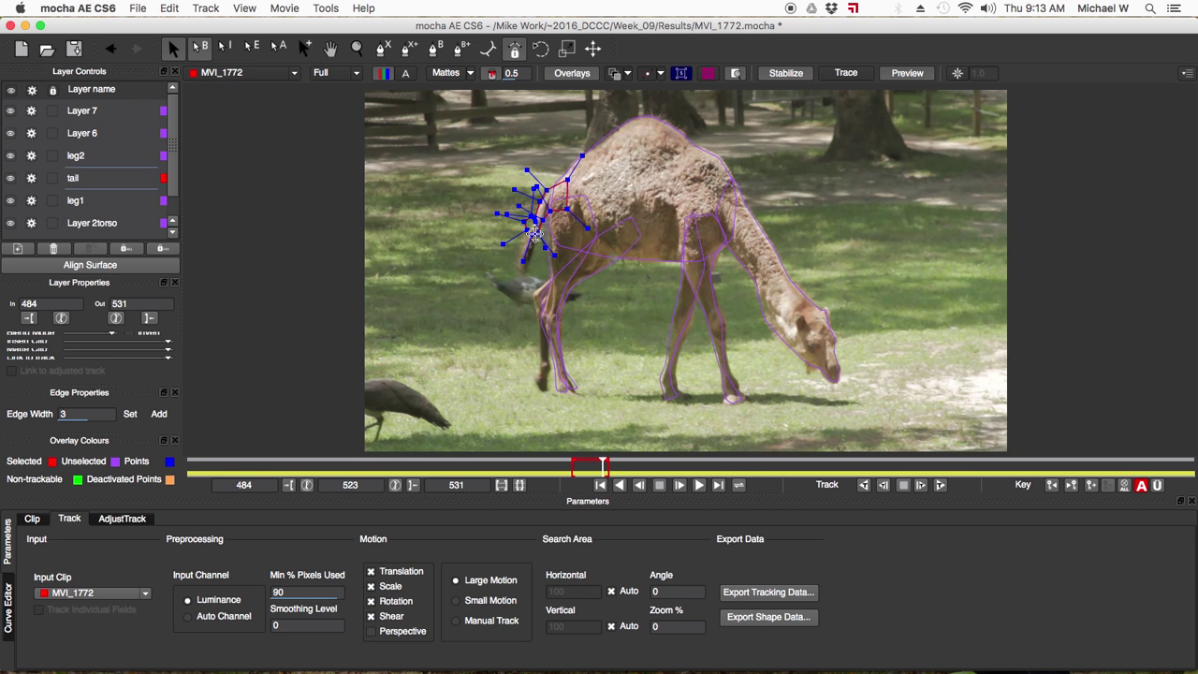
mouse_move(527, 236)
mouse_down()
mouse_move(520, 276)
mouse_move(527, 238)
mouse_move(511, 253)
mouse_move(518, 274)
mouse_move(534, 249)
mouse_move(527, 271)
mouse_move(533, 220)
mouse_up()
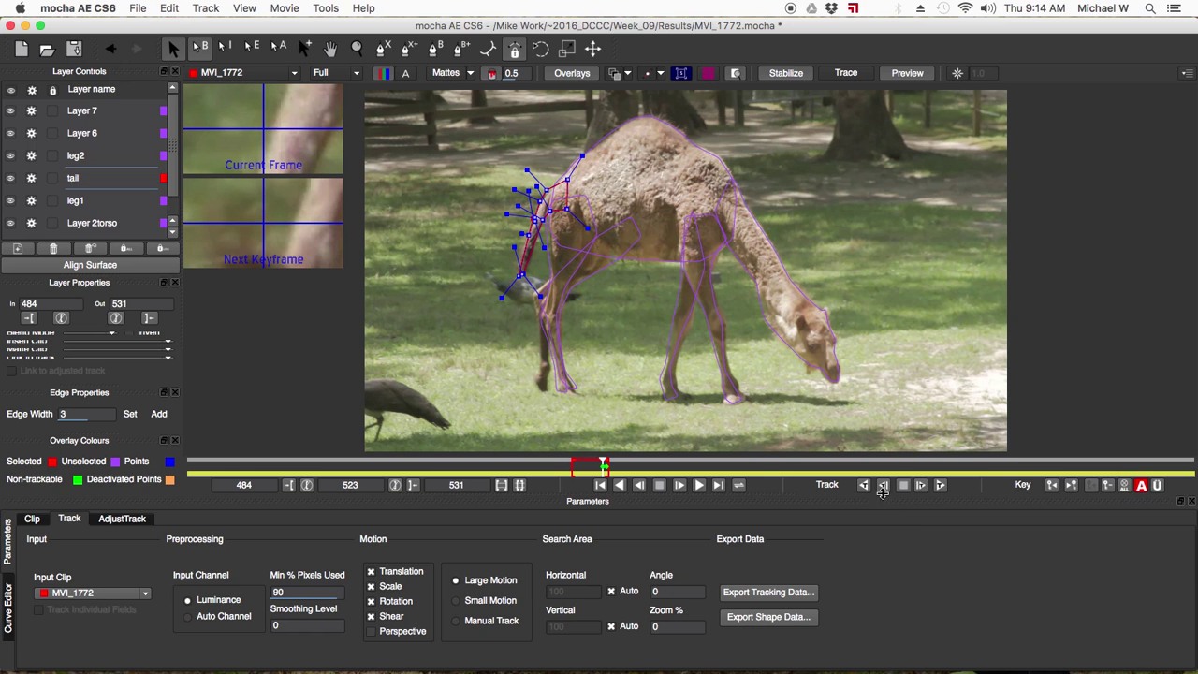
- Track the splines forwards to frame 525 and reshape the lower end of the tail spline around the swinging tail
click(940, 486)
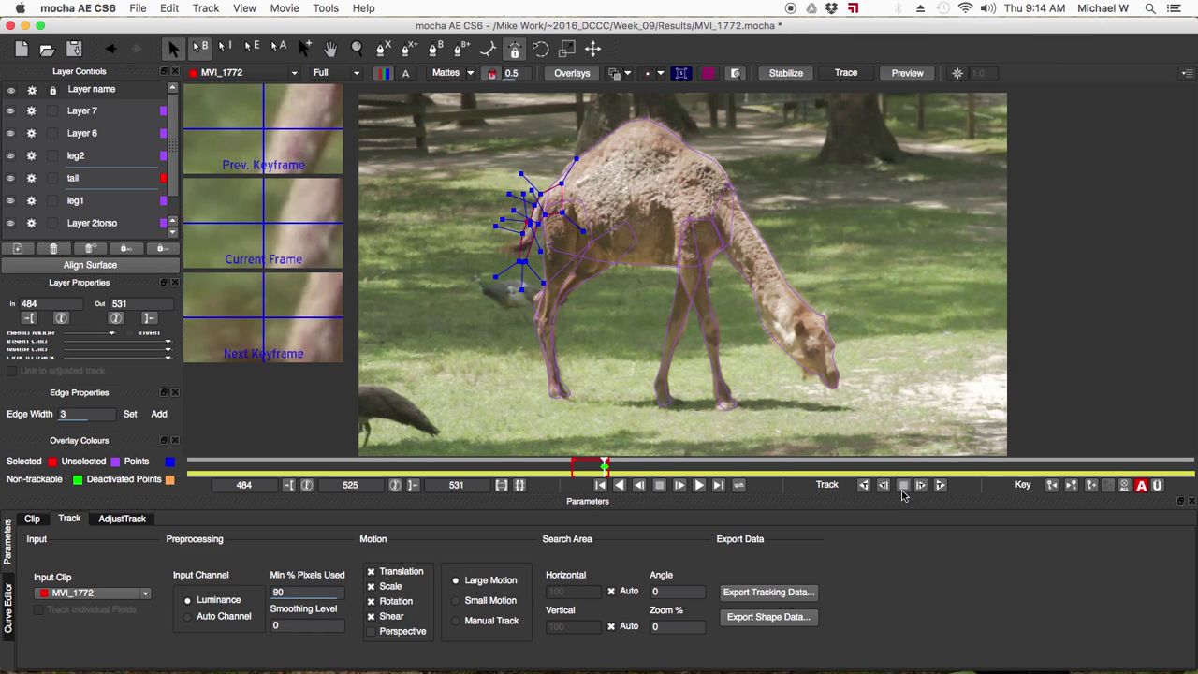
mouse_move(514, 267)
mouse_down()
mouse_move(497, 249)
mouse_move(516, 251)
mouse_up()
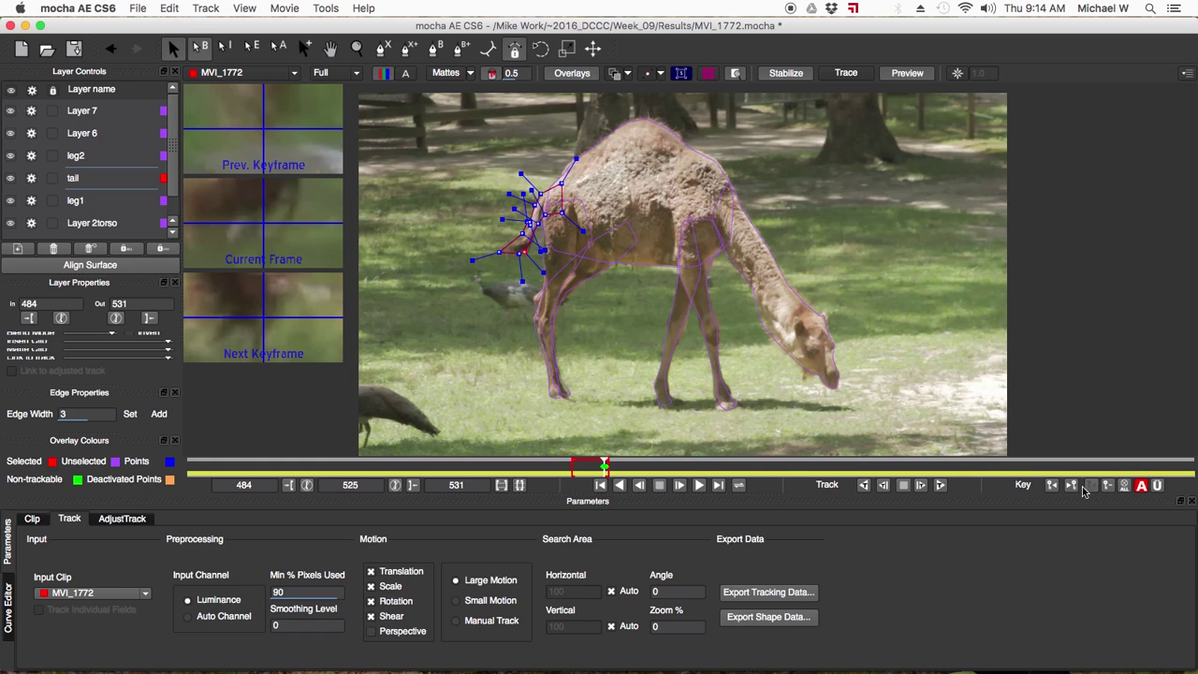
- Track the splines forwards from frame 525 and stop at frame 530
click(940, 485)
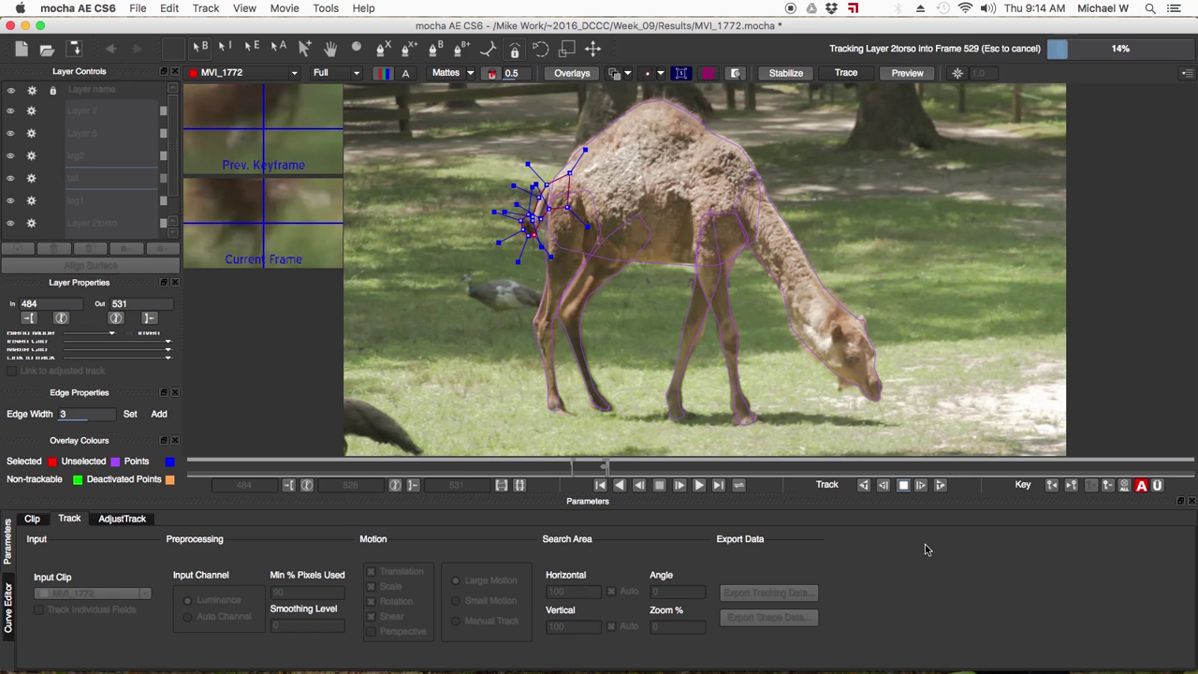
click(904, 486)
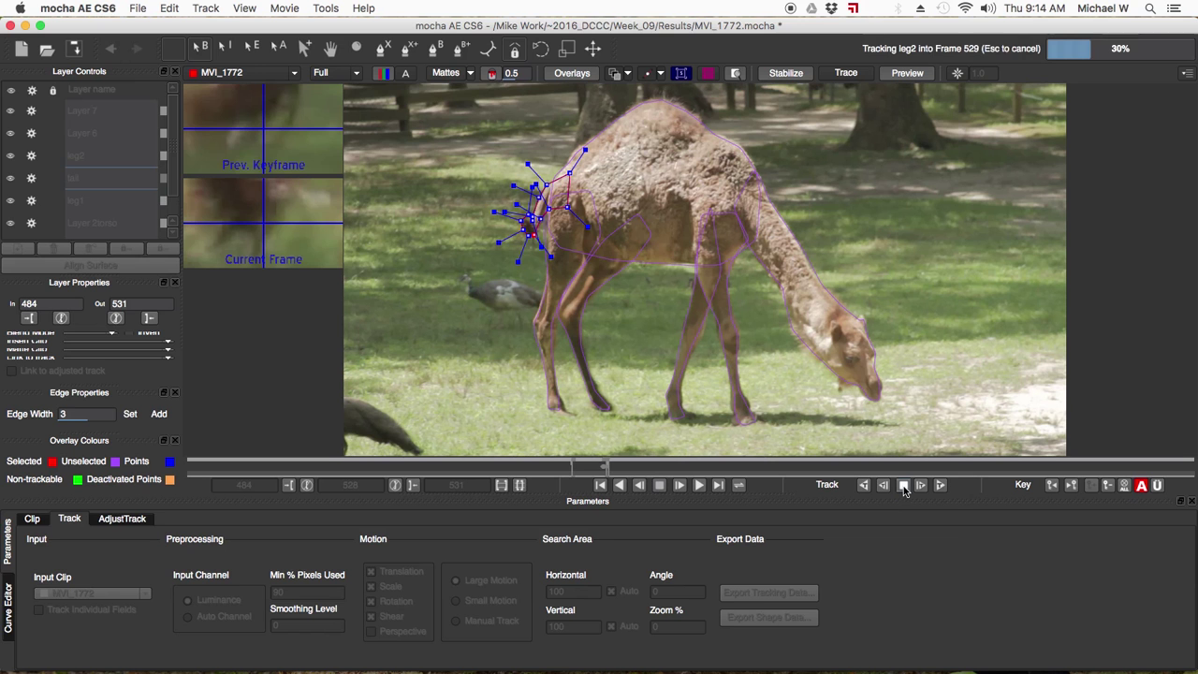
click(903, 486)
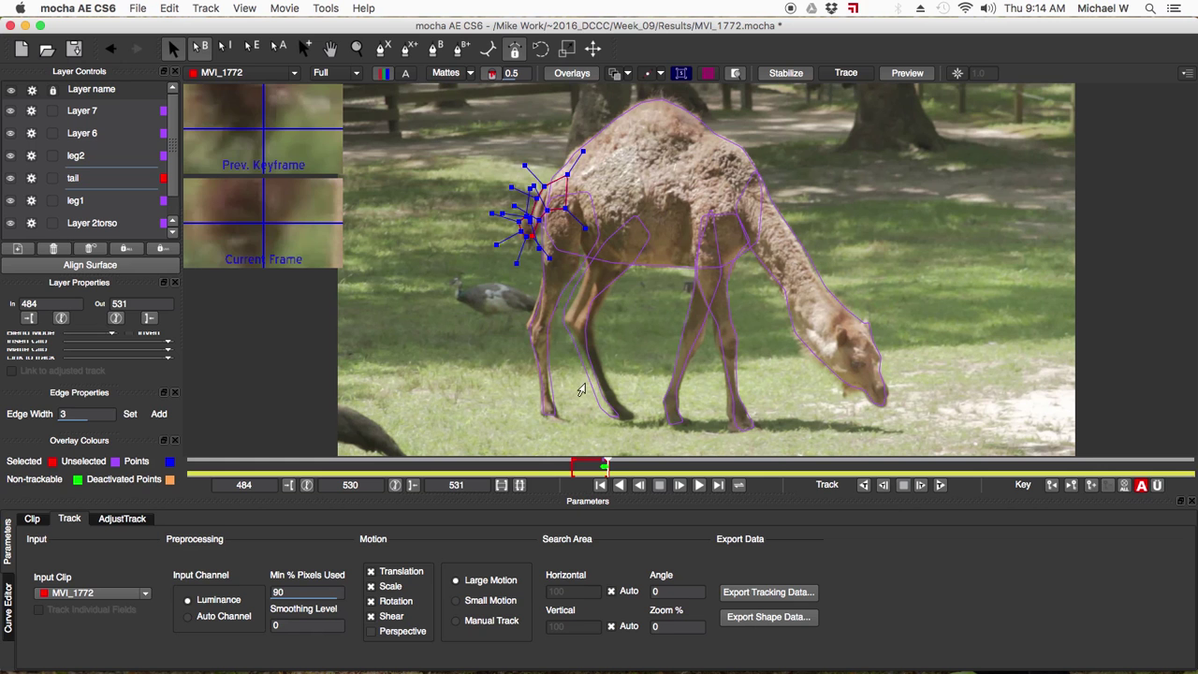
- Reshape the lower part of the Layer 6 hind leg spline at frame 530 to fit the shin and hoof
click(581, 389)
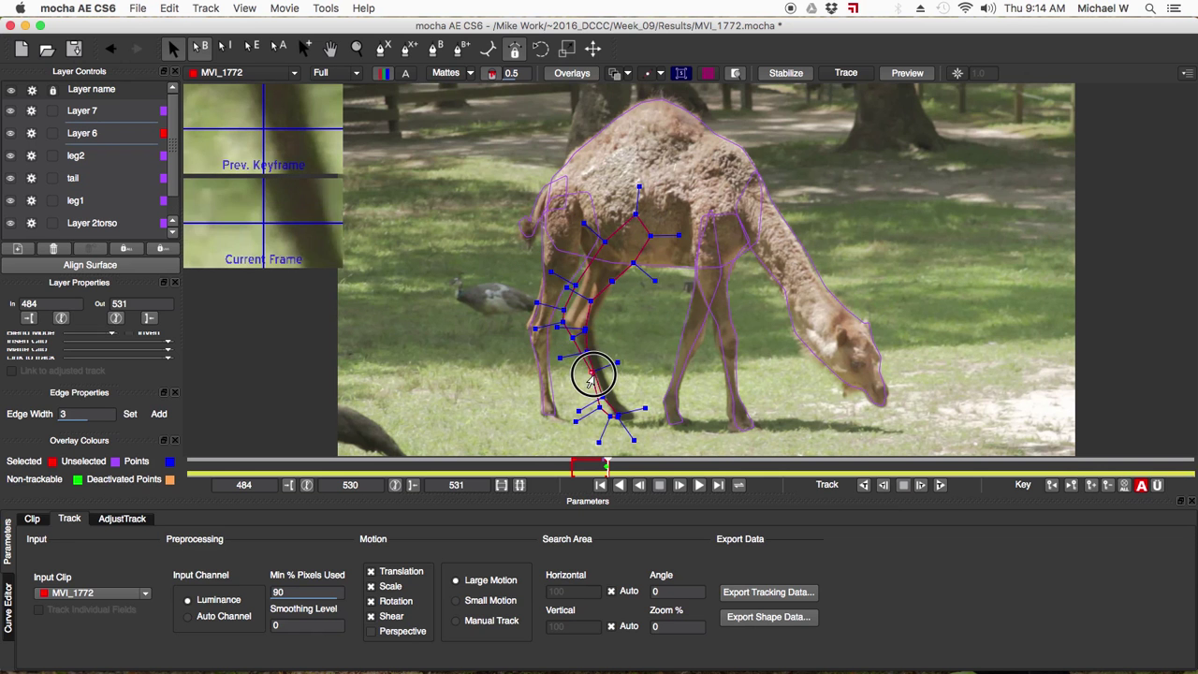
mouse_move(593, 374)
mouse_down()
mouse_move(599, 361)
mouse_move(578, 372)
mouse_move(589, 347)
mouse_move(567, 350)
mouse_move(602, 345)
mouse_move(592, 351)
mouse_up()
click(610, 386)
drag(611, 412, 589, 370)
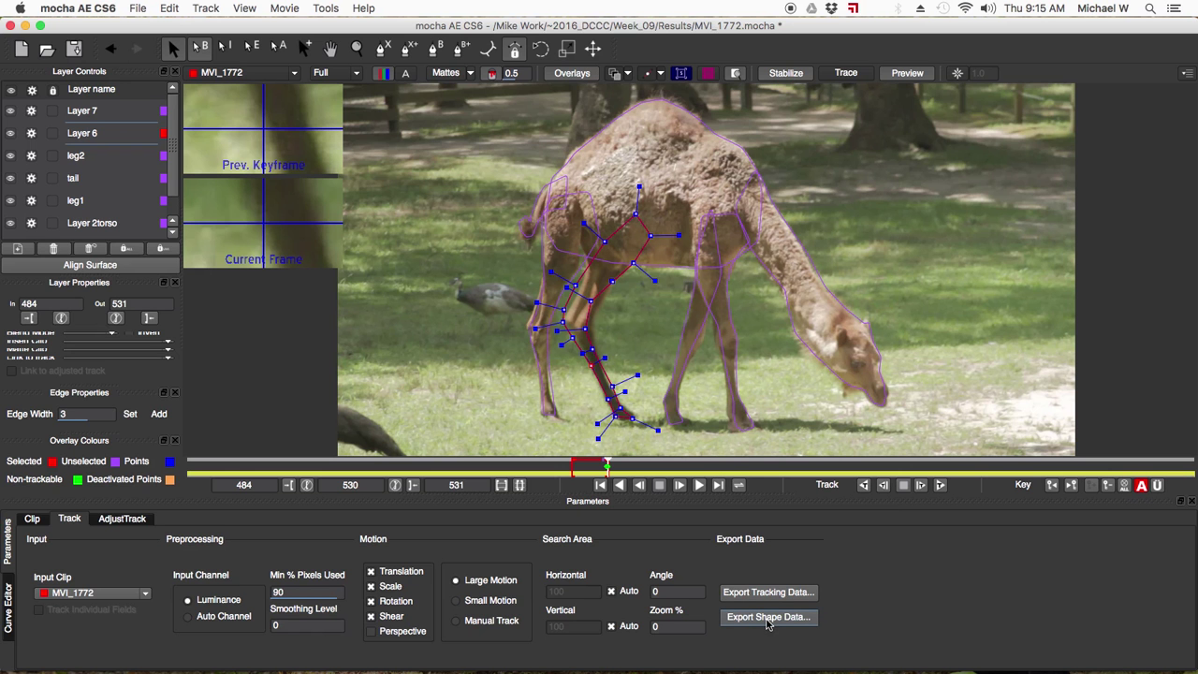
- Check the fit of the splines on frames 529 to 531 with the front leg's Layer 7 spline selected
key(Right)
click(91, 110)
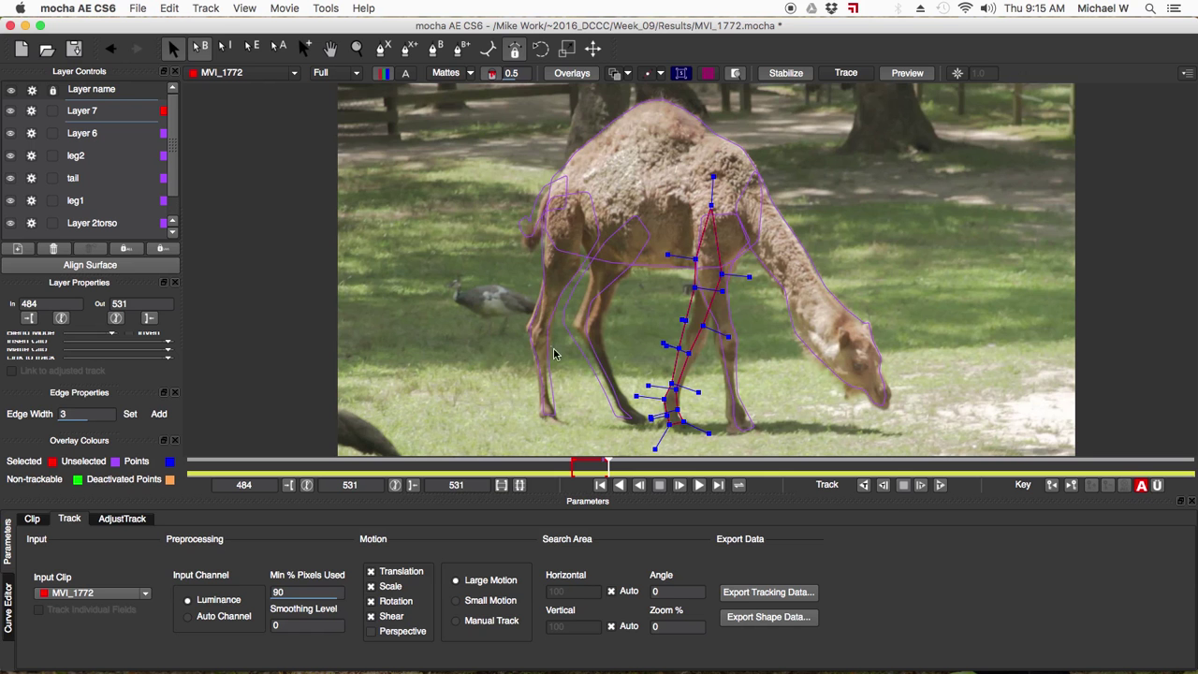
key(Left)
key(Left)
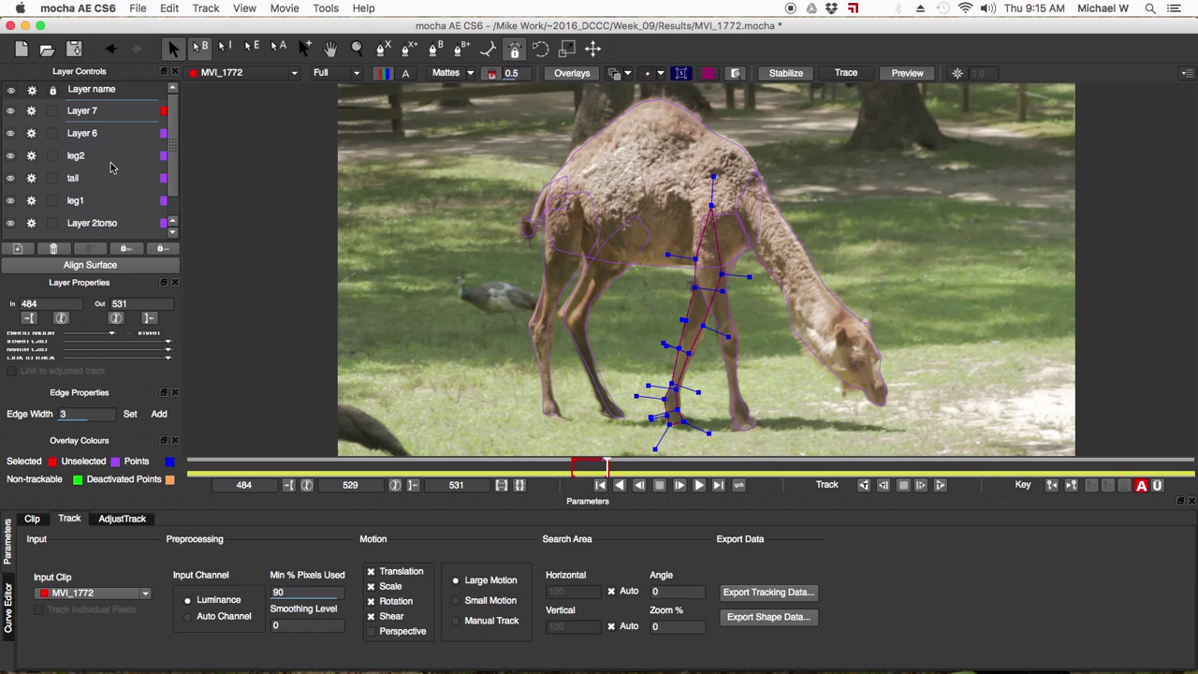
click(86, 119)
click(85, 119)
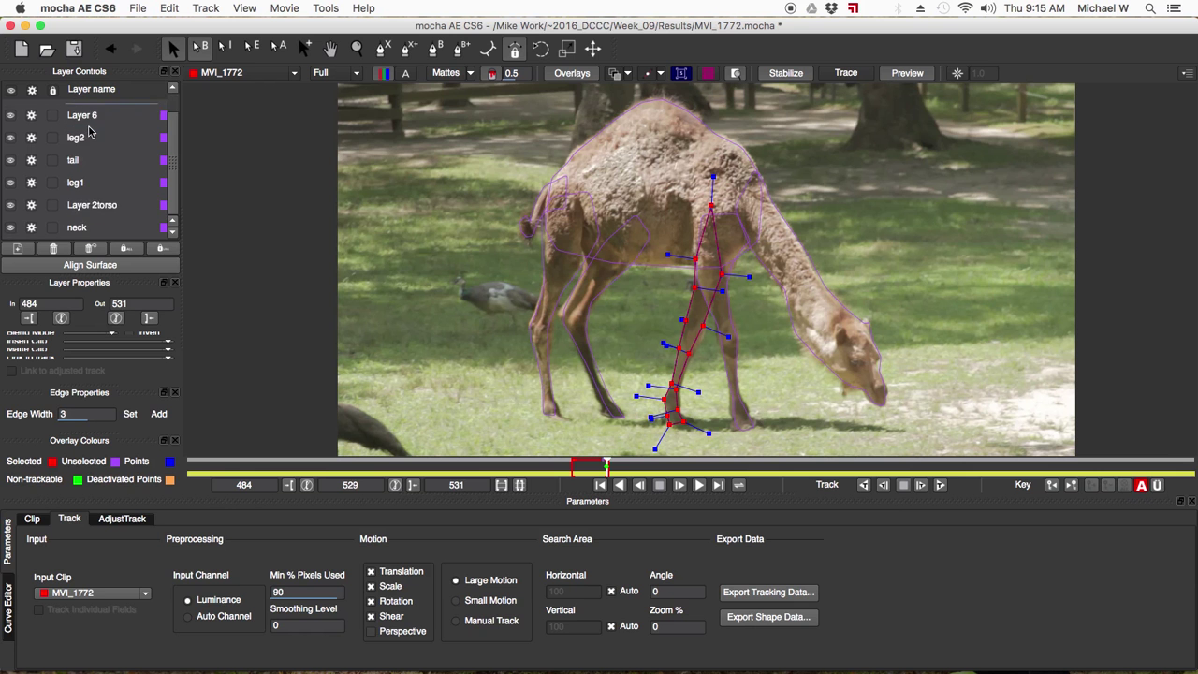
click(87, 114)
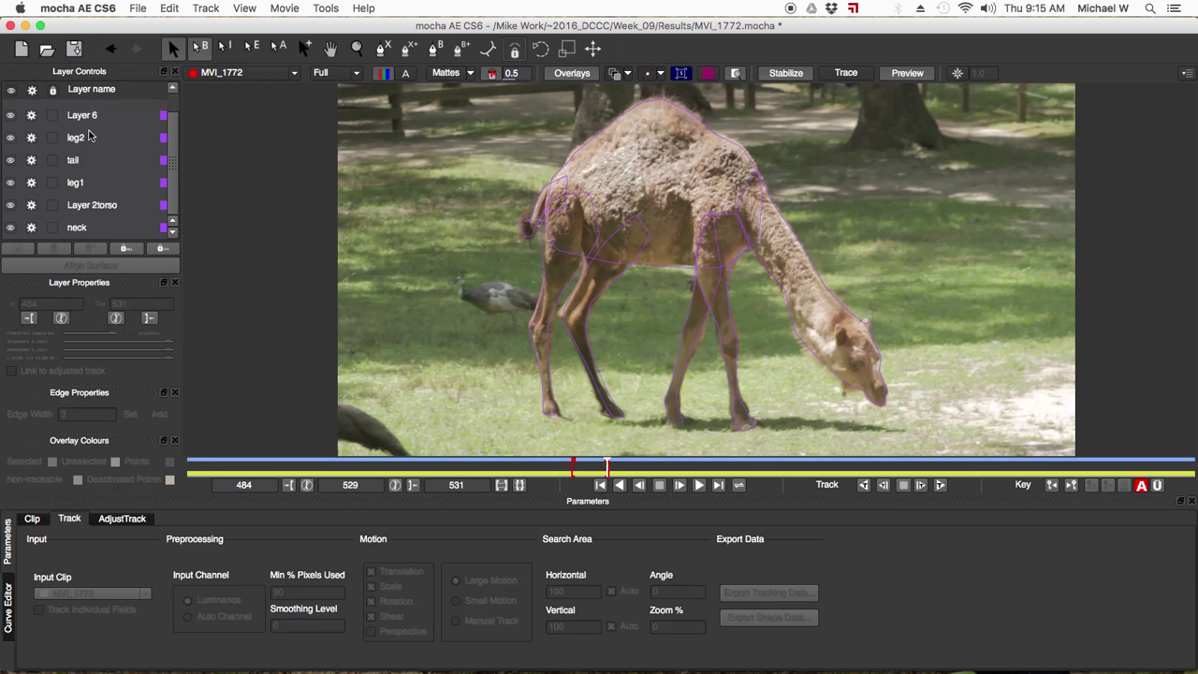
click(85, 115)
scroll(91, 141, down, 1)
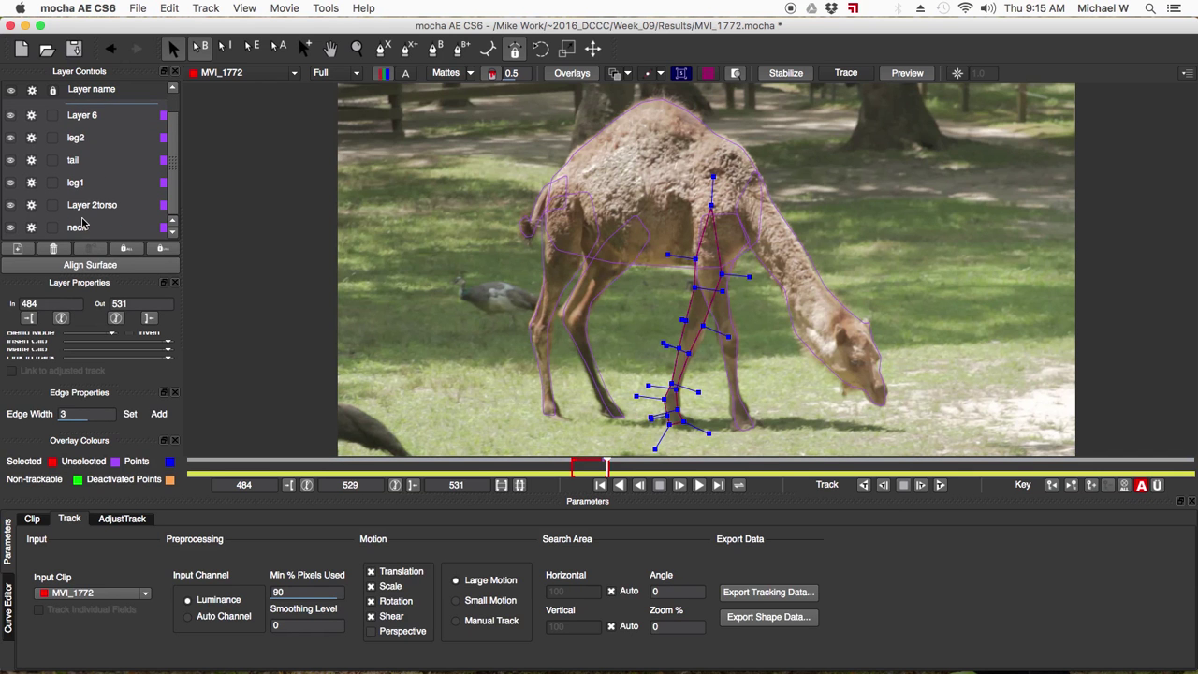
- Export the shape data of all layers to the clipboard in the mocha shape data for AE format
click(81, 226)
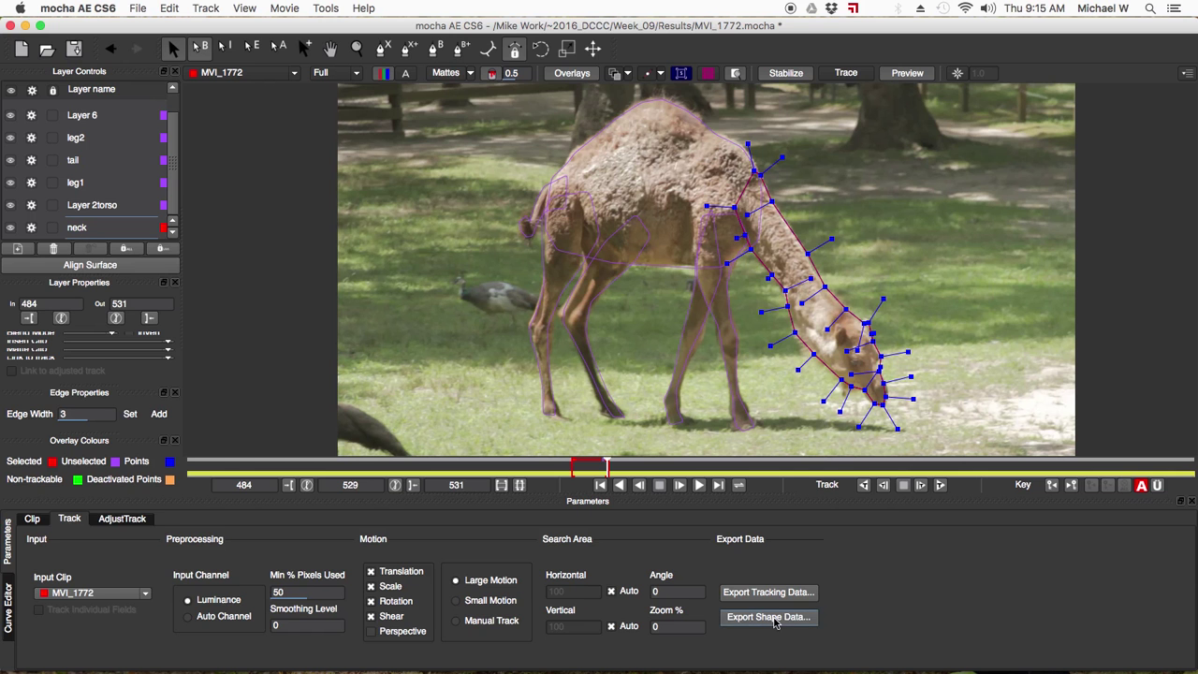
click(776, 617)
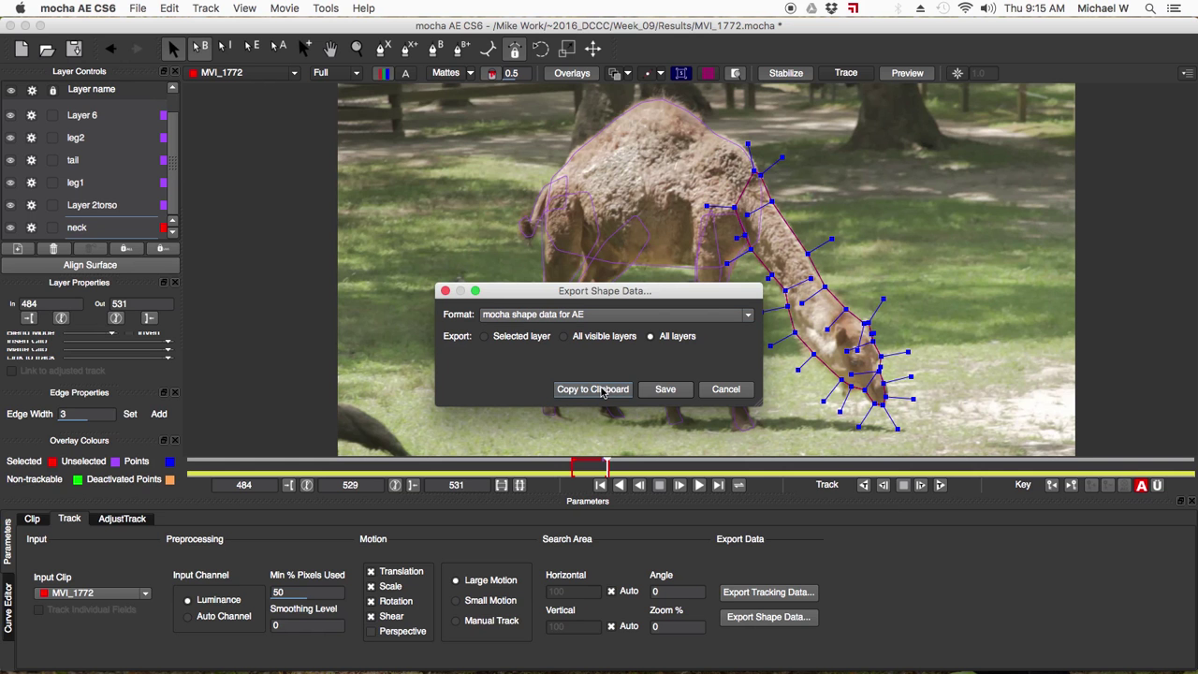
click(602, 393)
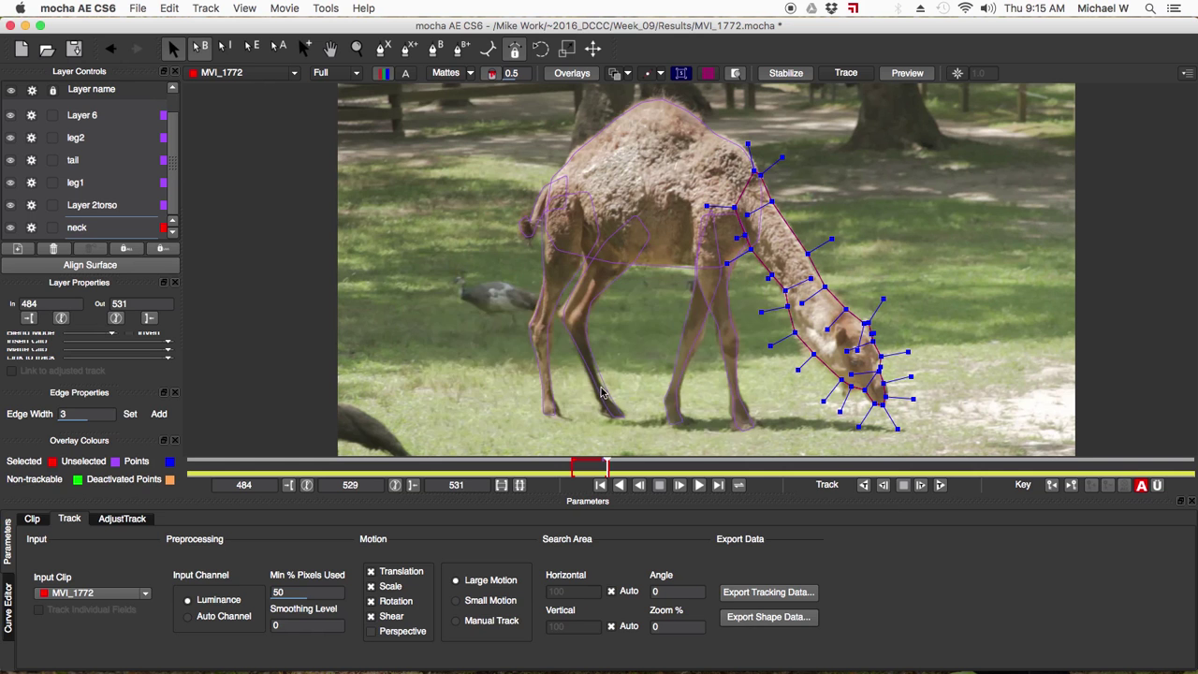
- Switch to After Effects and paste the mocha masks onto the MVI_1772.MOV layer in the mocha composition
mouse_move(671, 660)
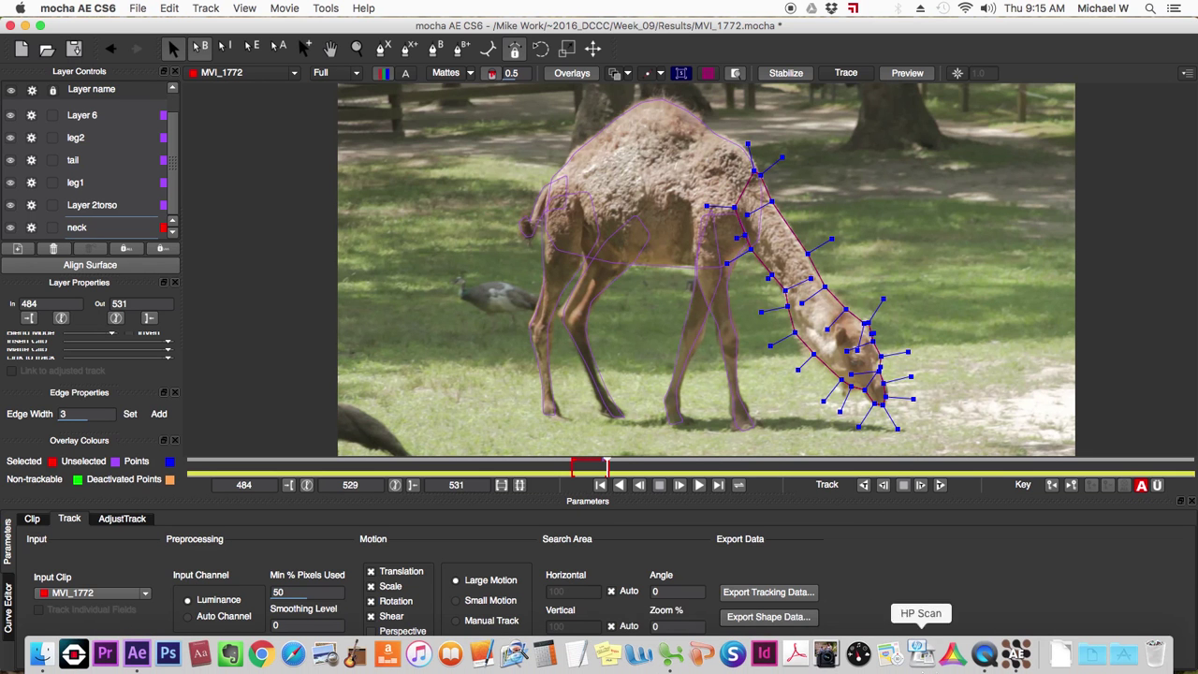
click(139, 657)
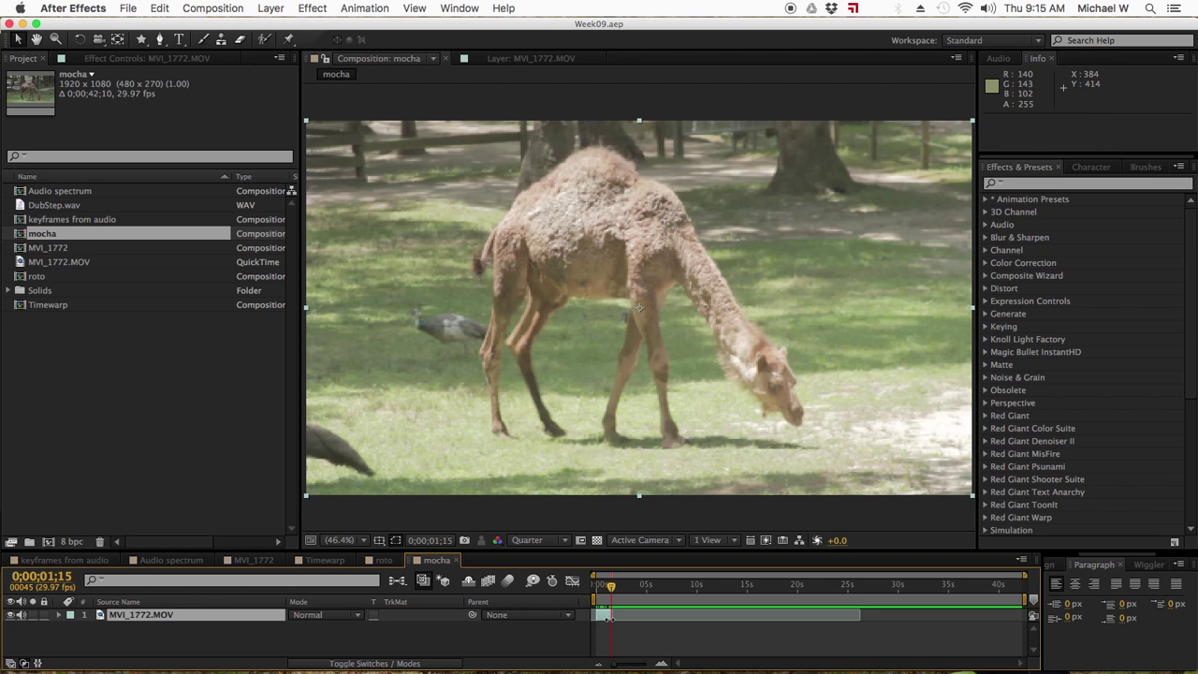
click(607, 618)
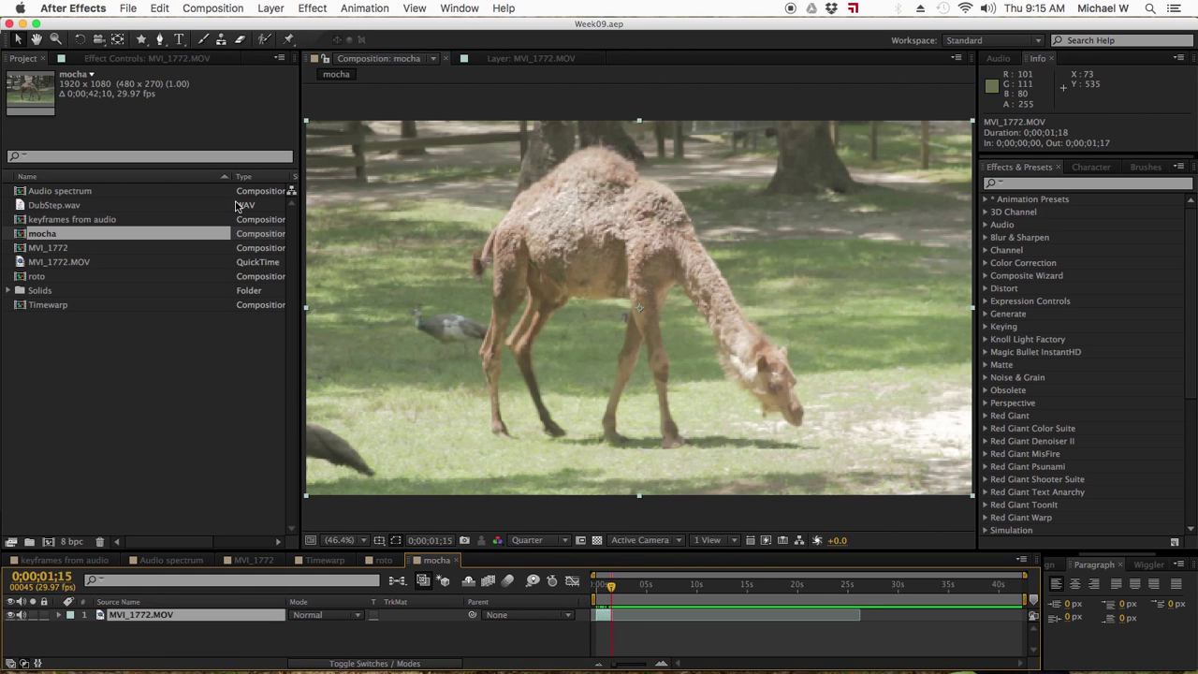
click(160, 9)
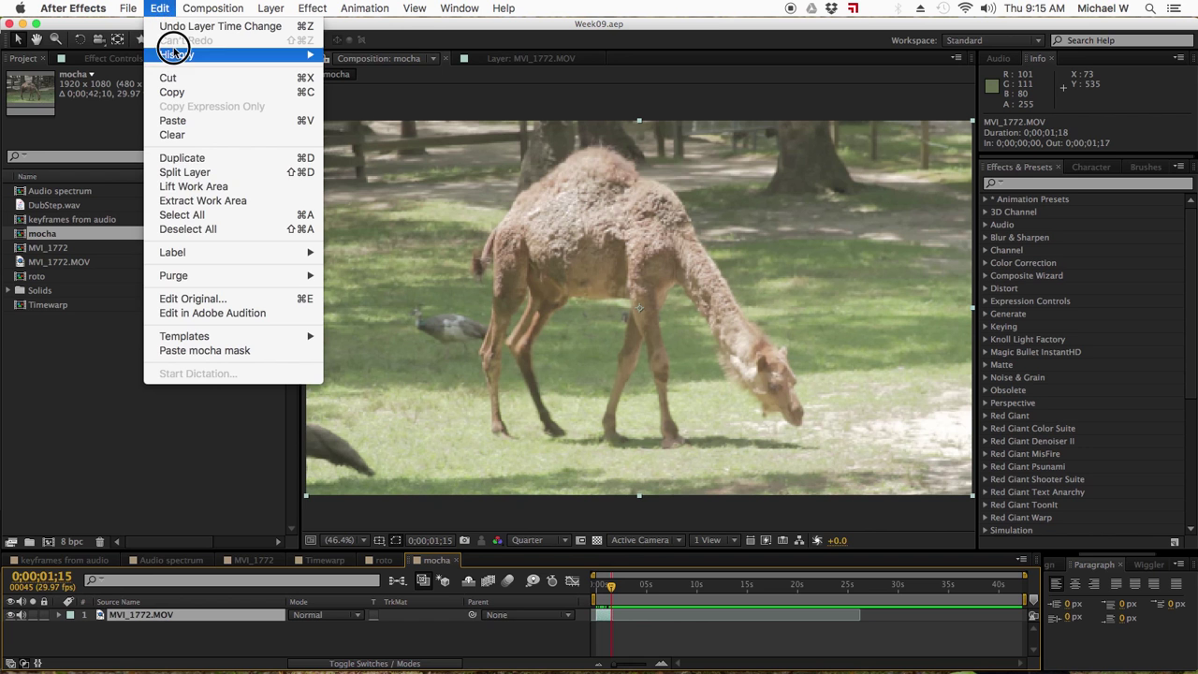
click(206, 351)
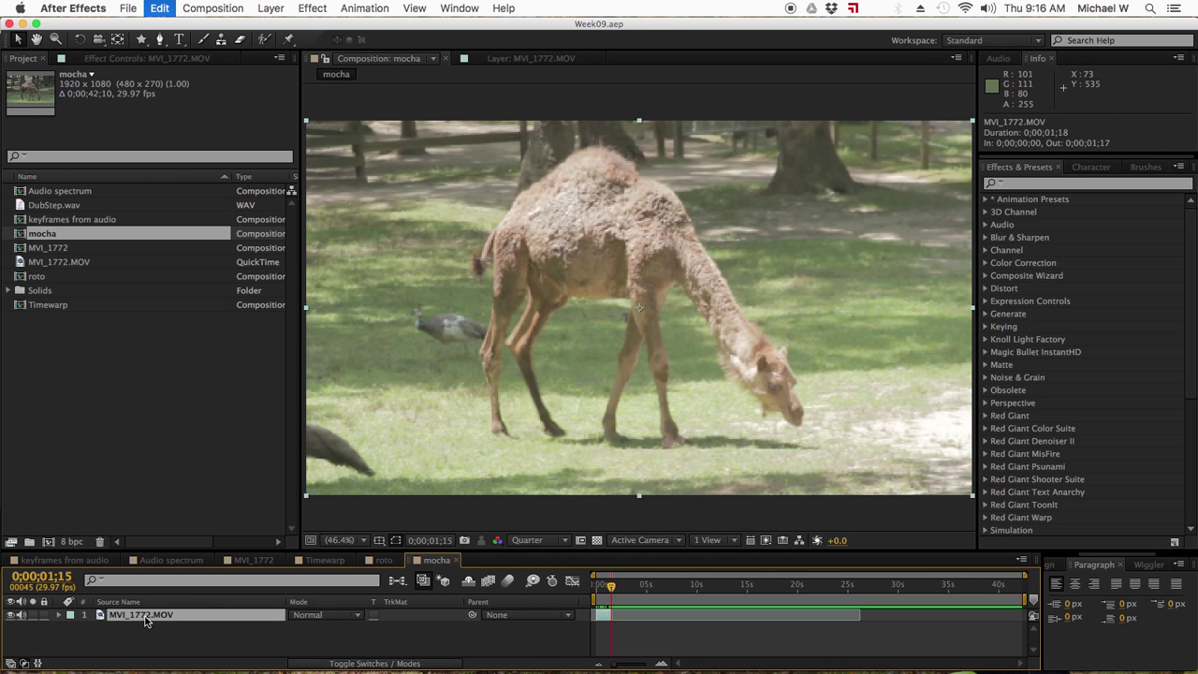
key(super+v)
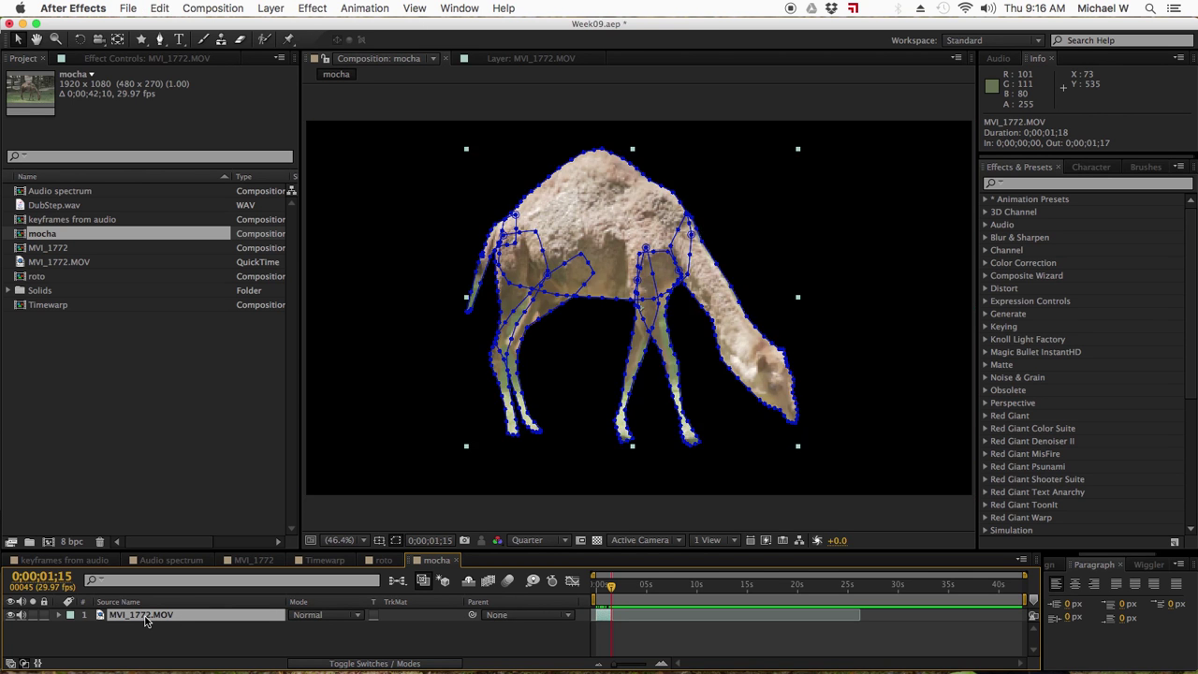
- Reveal the pasted mask paths on the MVI_1772.MOV layer and scrub the composition to 0;00;01;10
key(m)
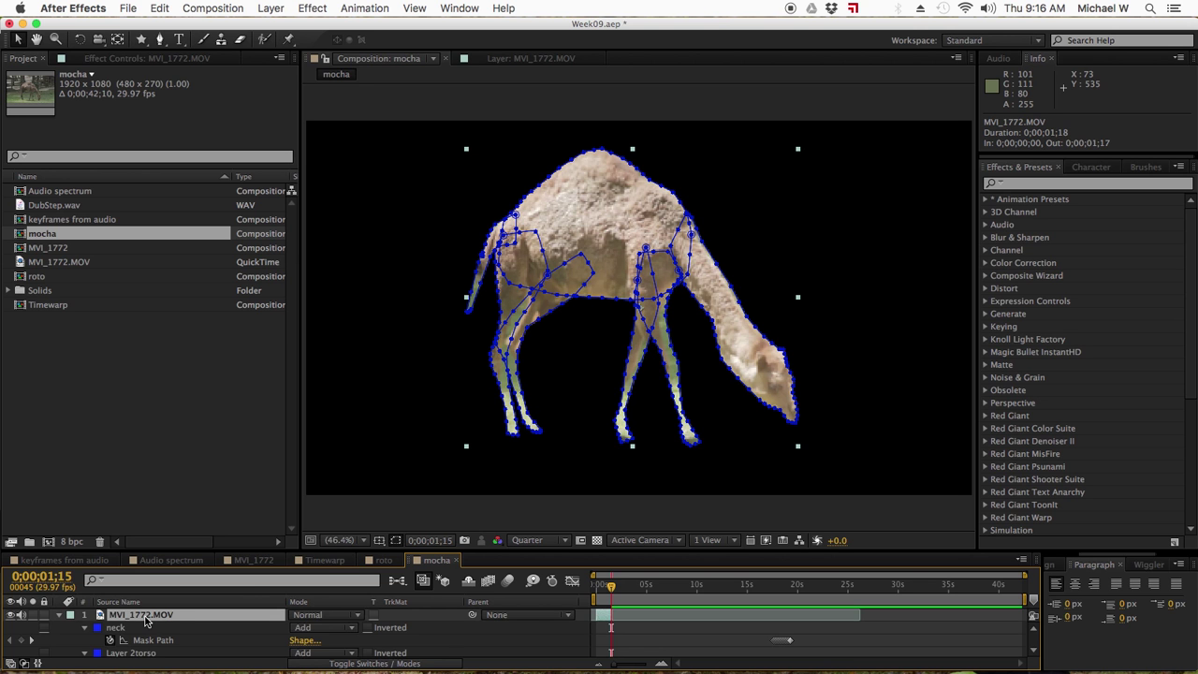
scroll(224, 631, down, 5)
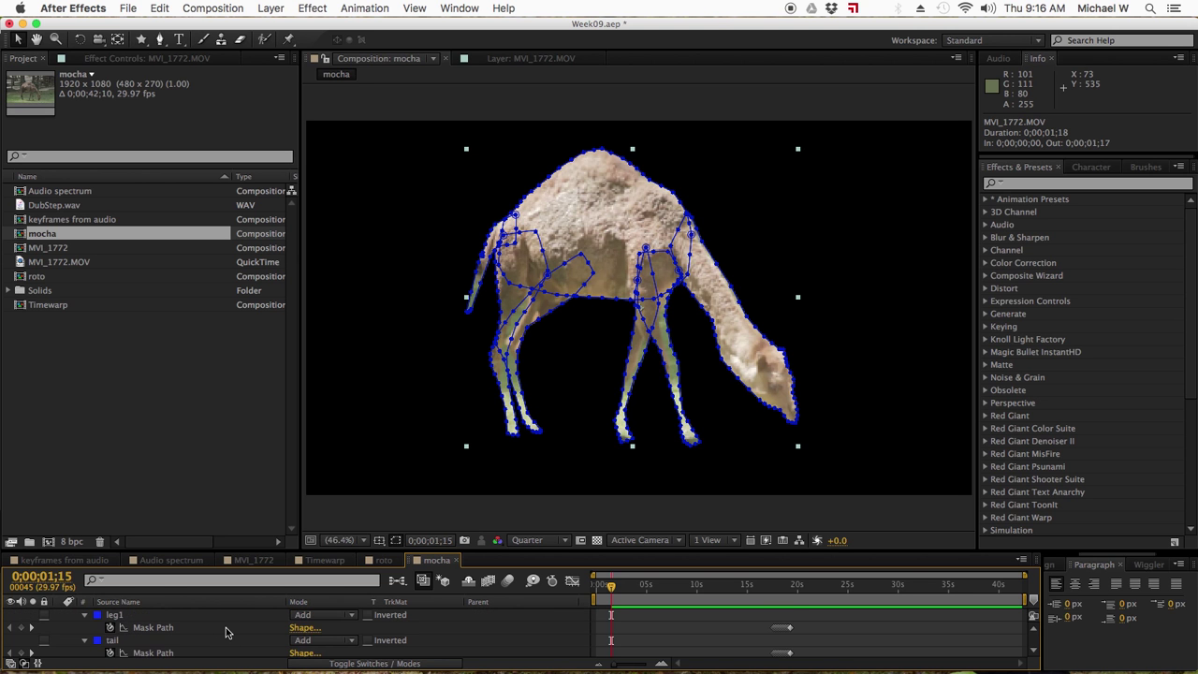
scroll(225, 632, up, 2)
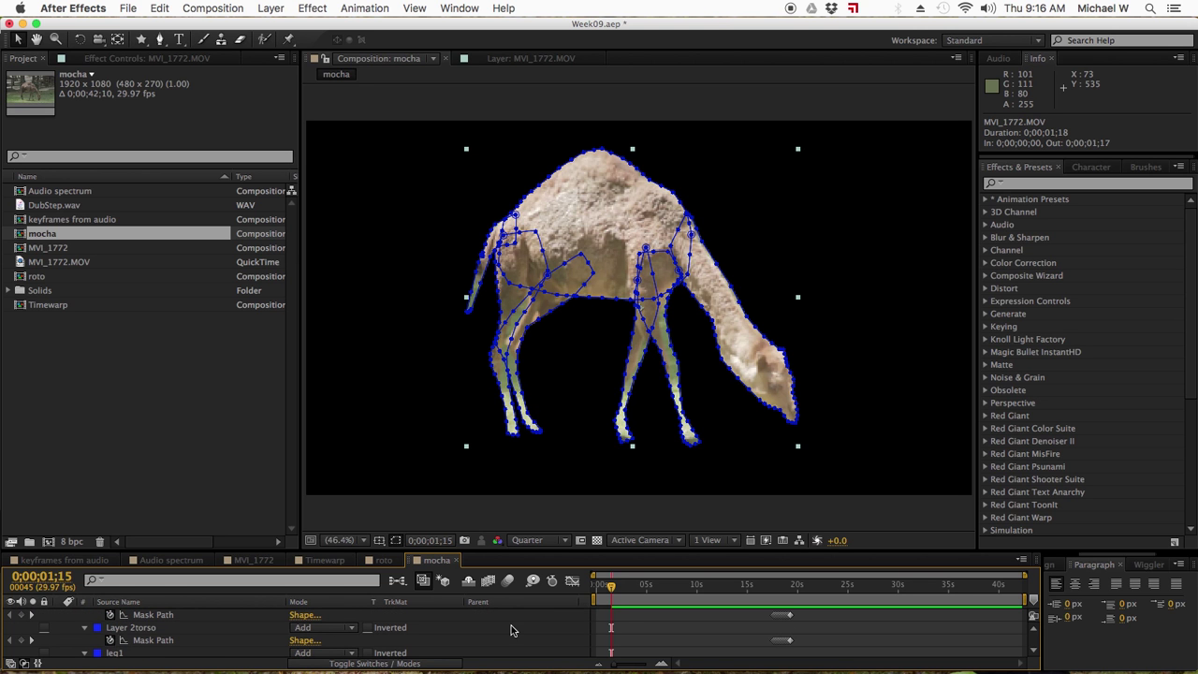
drag(783, 587, 611, 593)
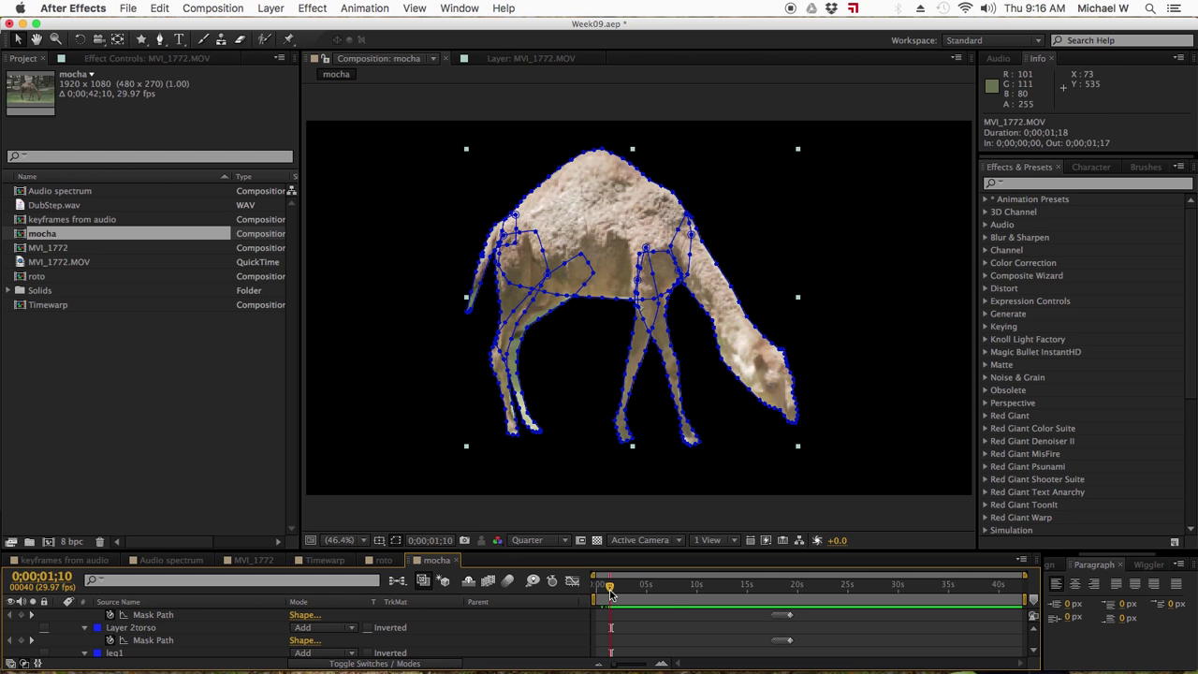
- Deselect the masks and collapse the properties of the MVI_1772.MOV layer
click(666, 629)
click(157, 620)
scroll(170, 622, up, 2)
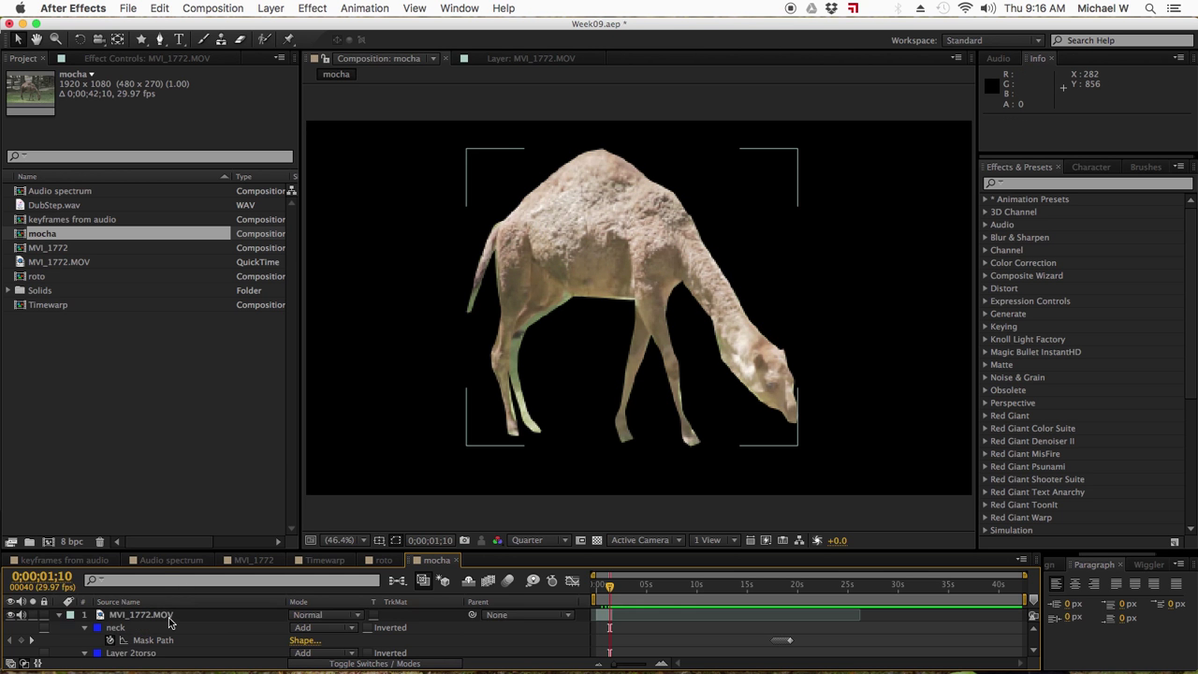
click(59, 616)
click(112, 639)
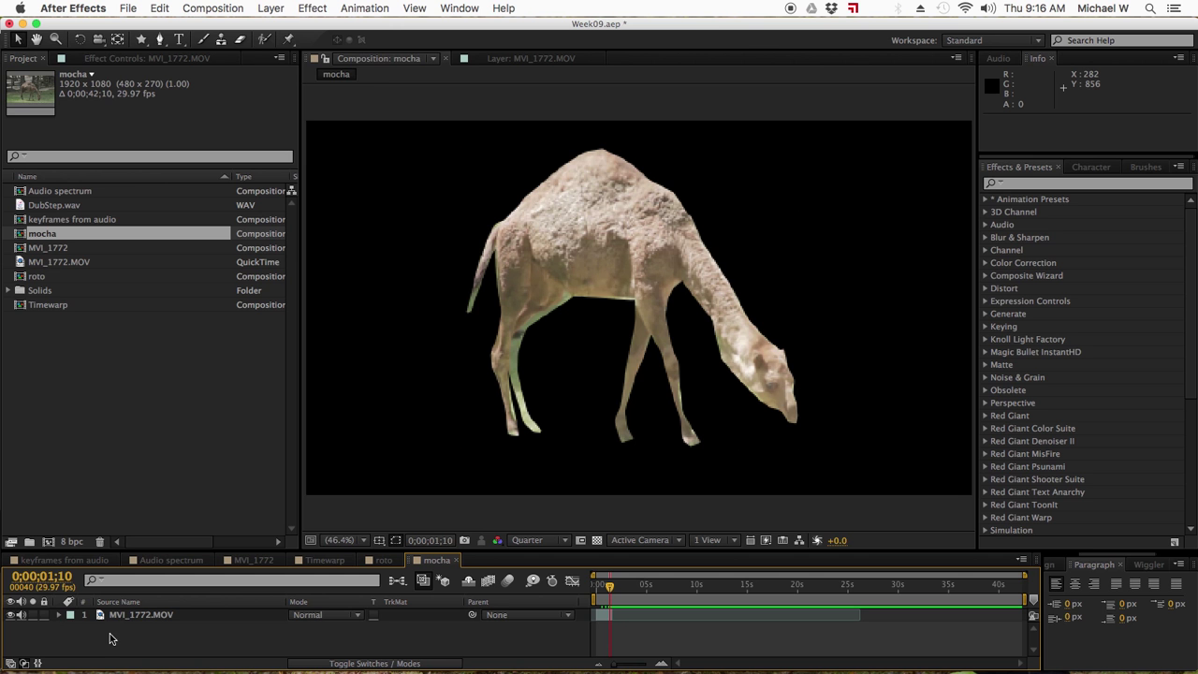
- Create a magenta solid layer of 1920 x 1080 px in the mocha composition
click(271, 10)
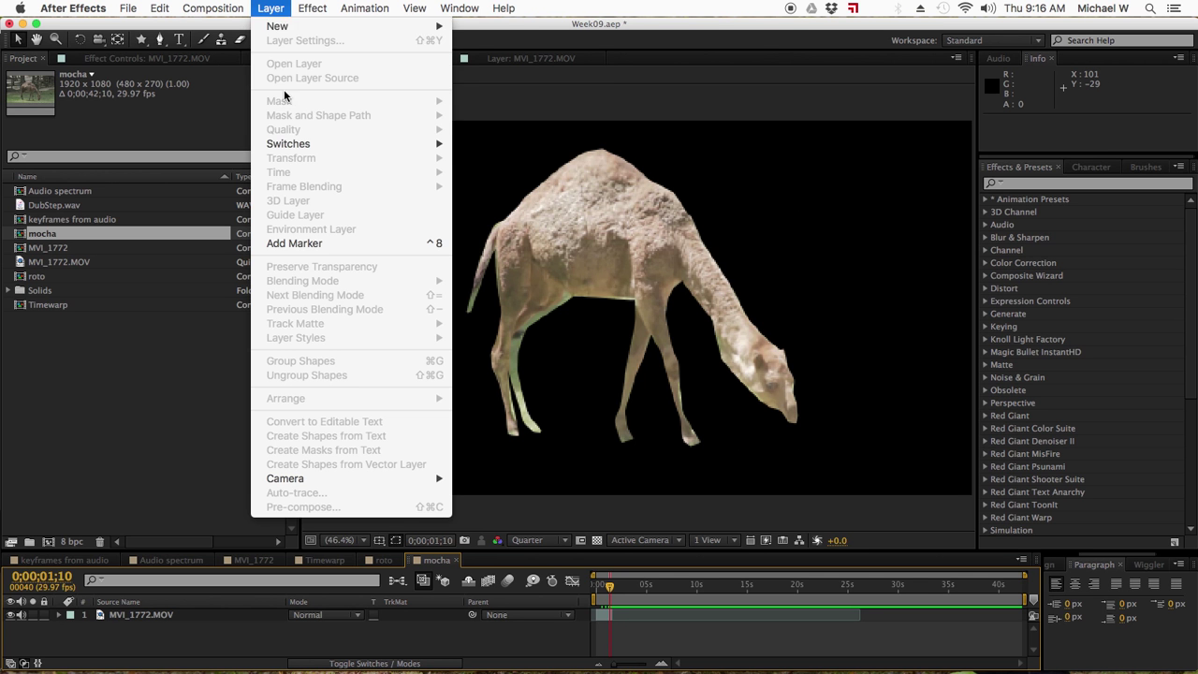
mouse_move(291, 30)
click(484, 45)
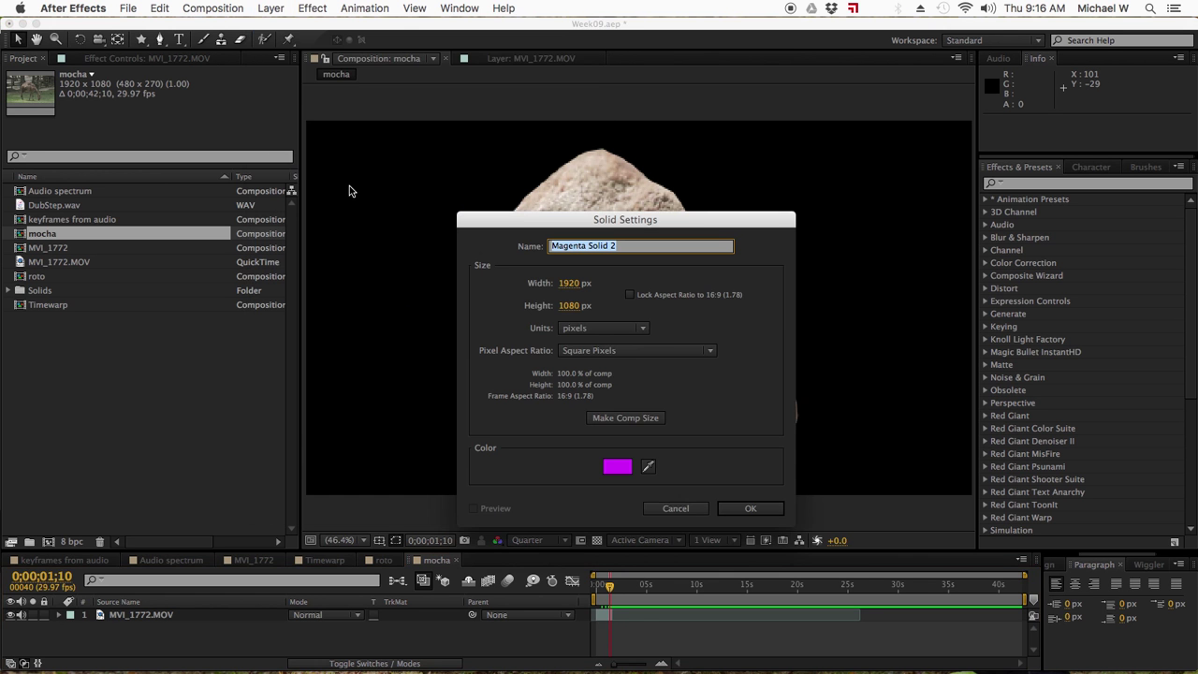
click(750, 508)
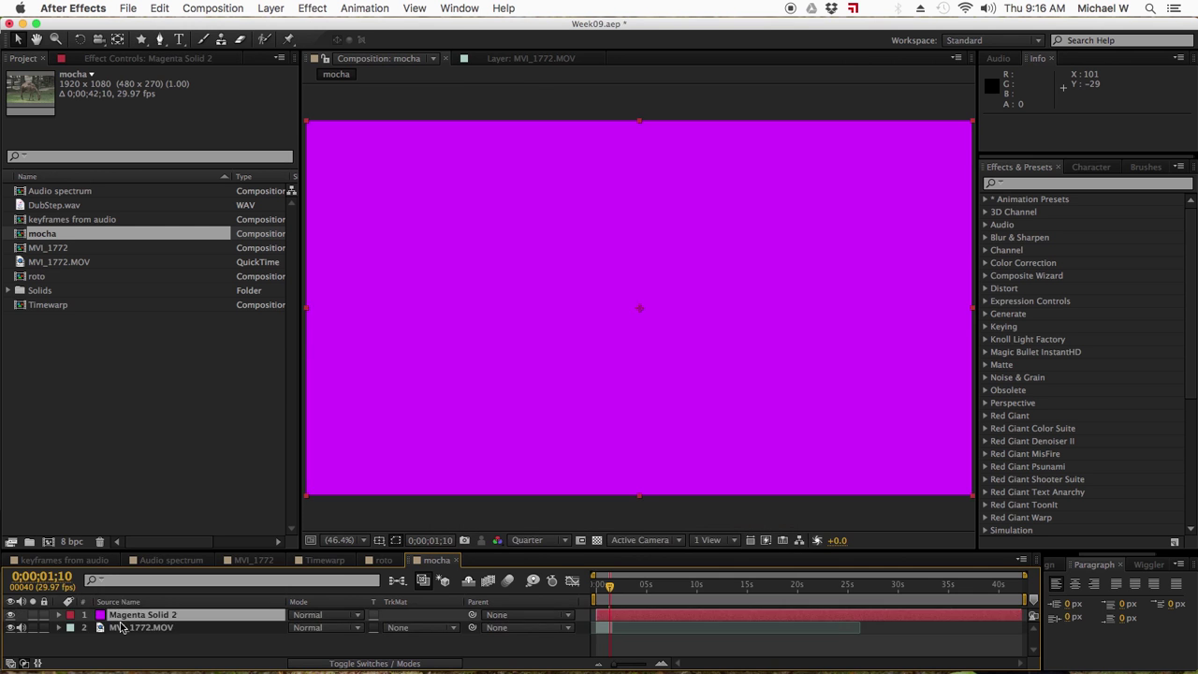
- Move the magenta solid behind the MVI_1772.MOV layer and back in front of it
click(134, 628)
drag(134, 630, 136, 611)
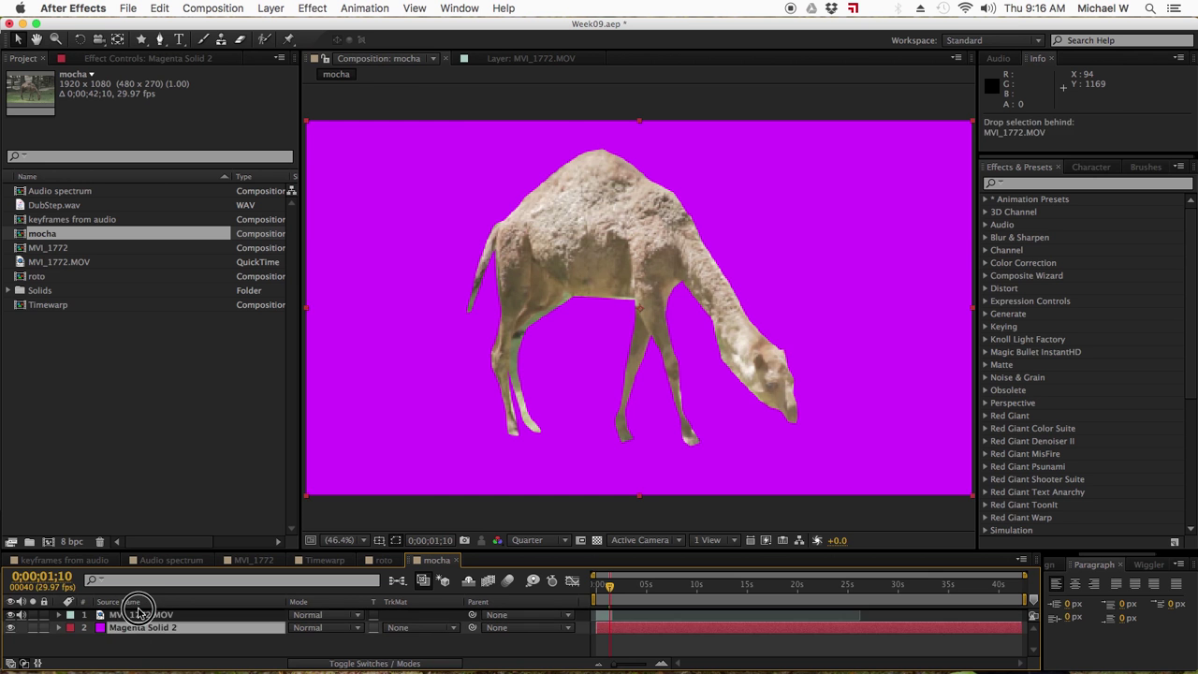
drag(136, 615, 136, 629)
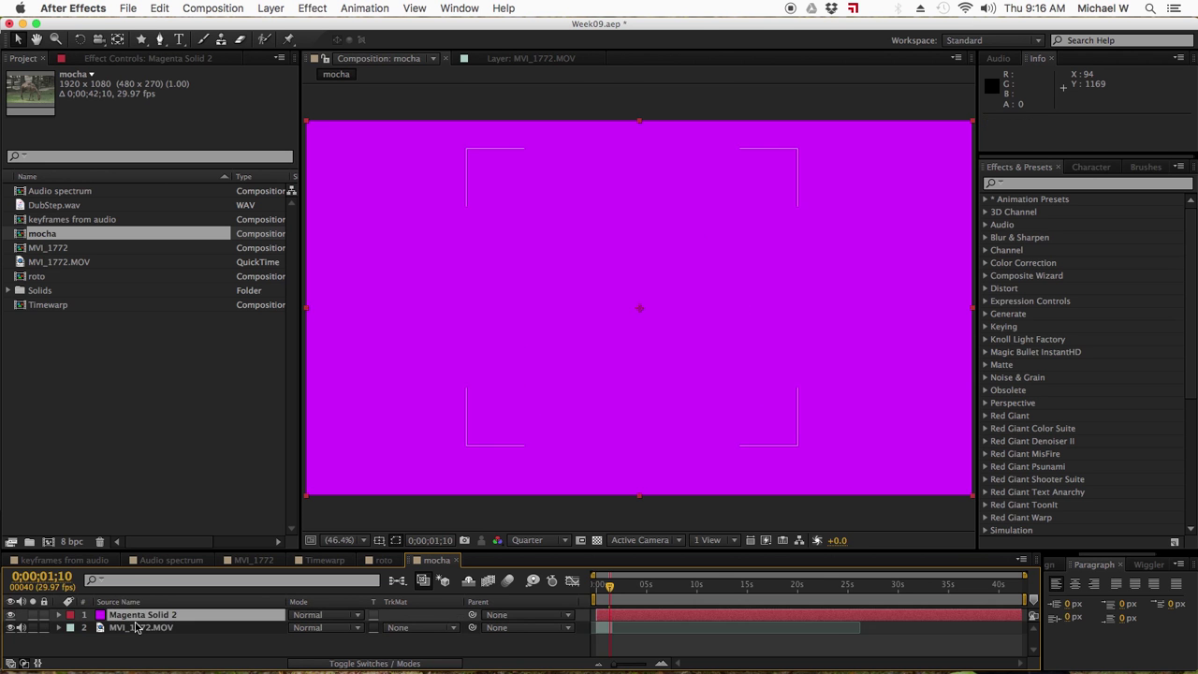
- Undo a trial alpha matte on the MVI_1772.MOV layer and bring that layer in front of the magenta solid
click(429, 629)
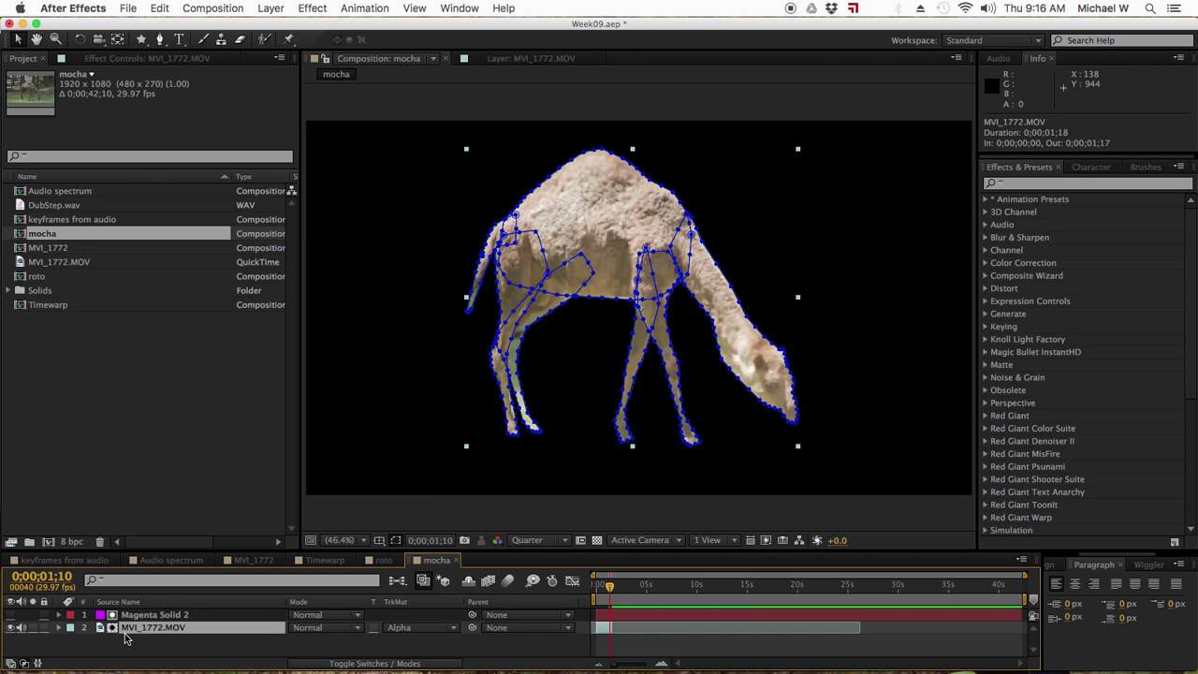
key(super+z)
click(131, 629)
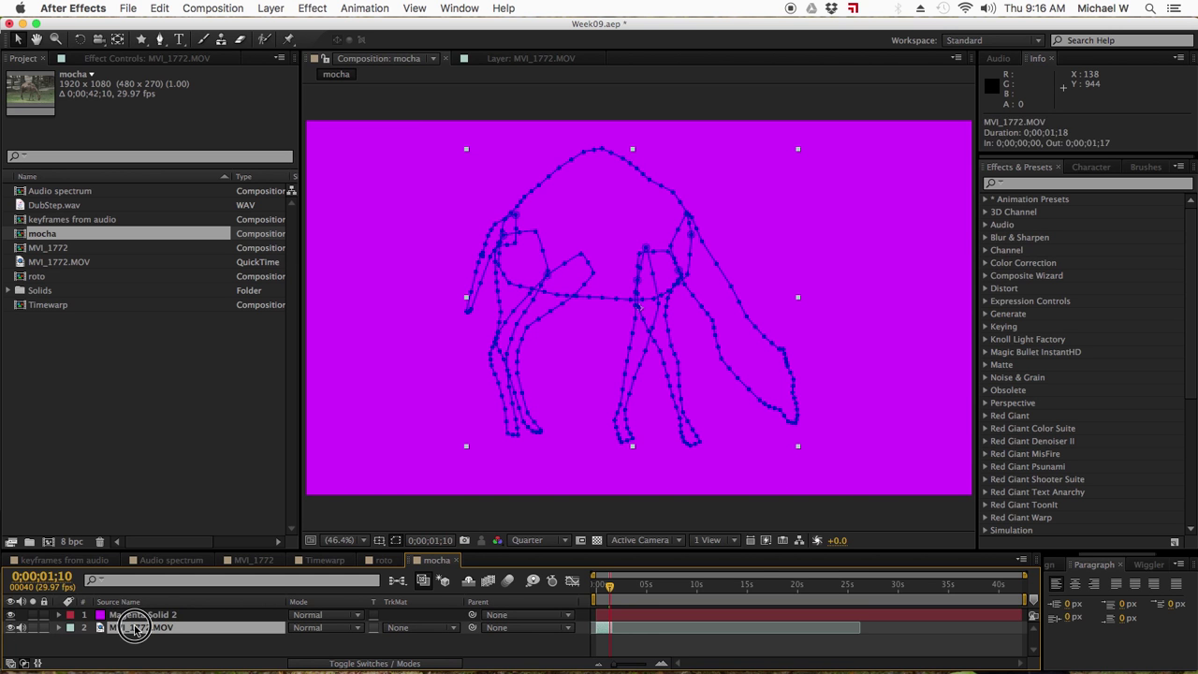
key(super+])
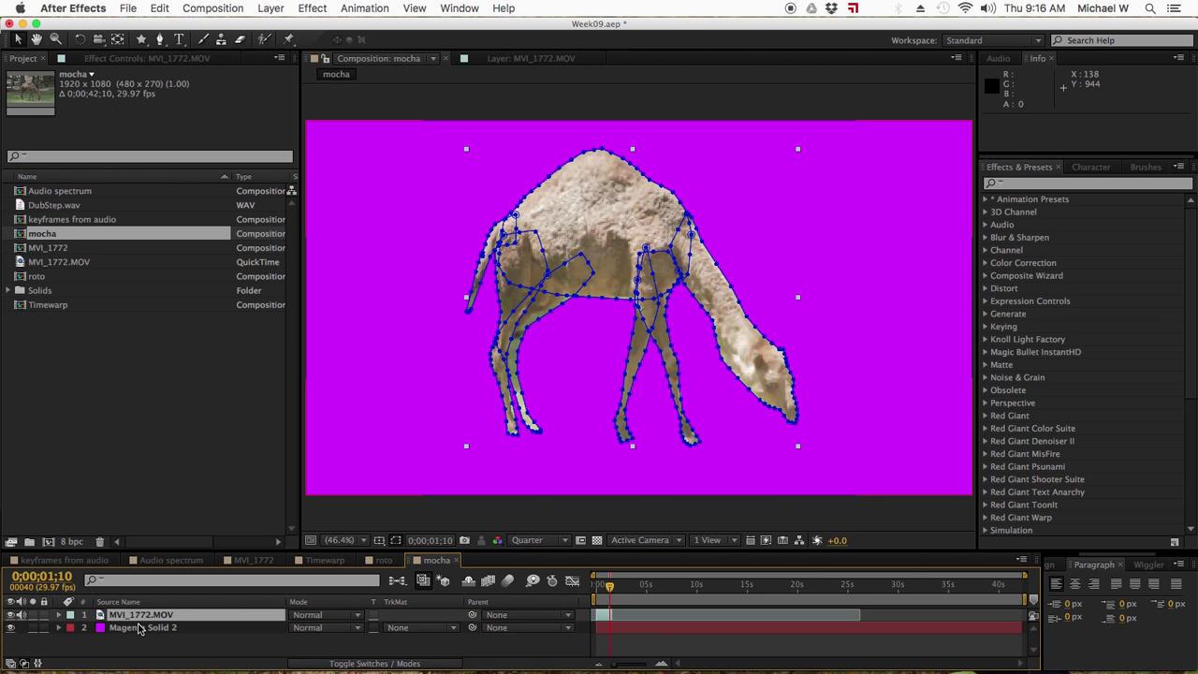
- Set the magenta solid's track matte to Alpha Matte "MVI_1772.MOV" and deselect the layer
click(138, 629)
click(401, 628)
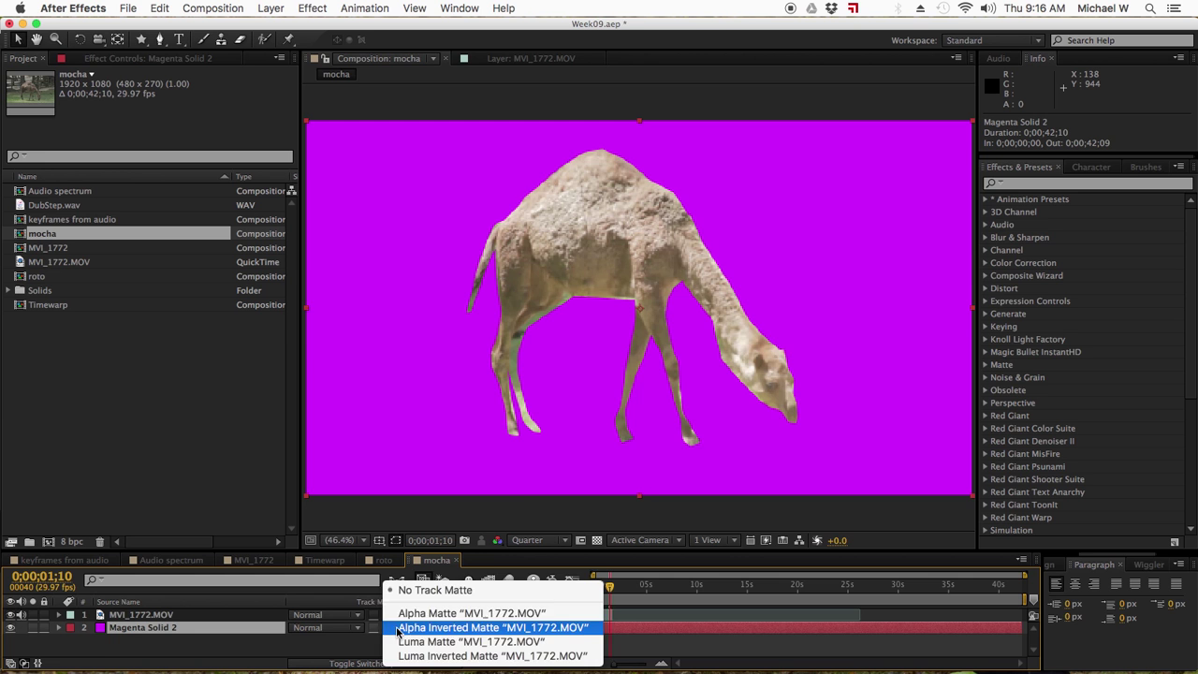
click(401, 614)
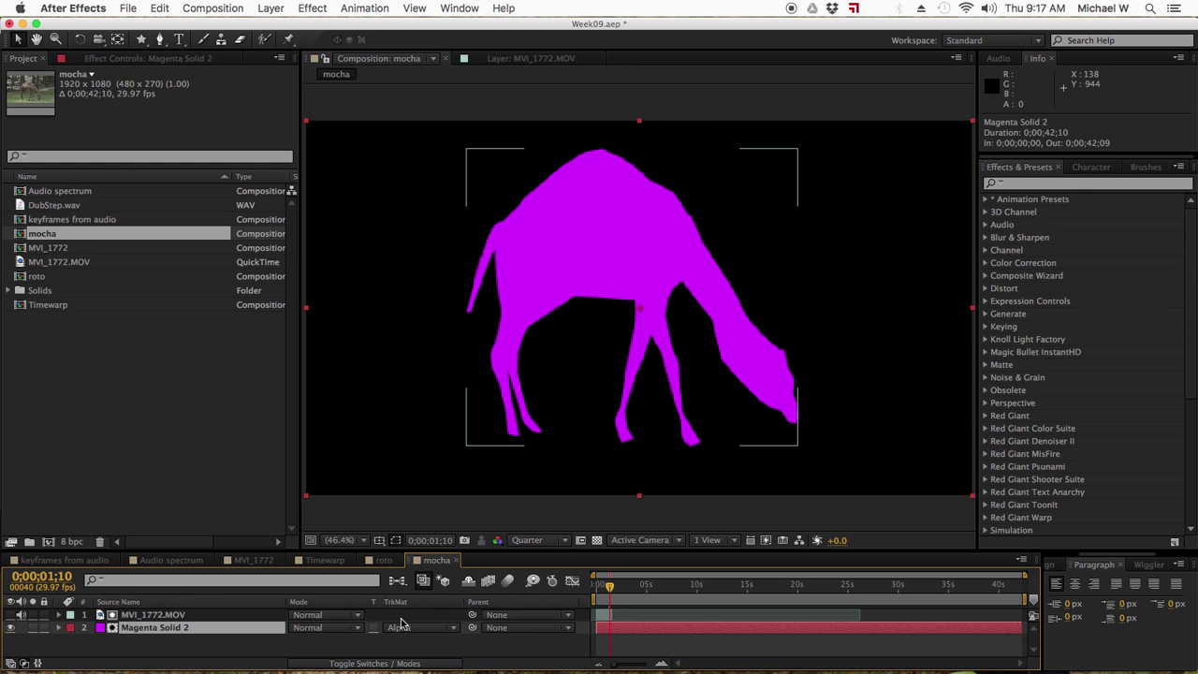
click(324, 652)
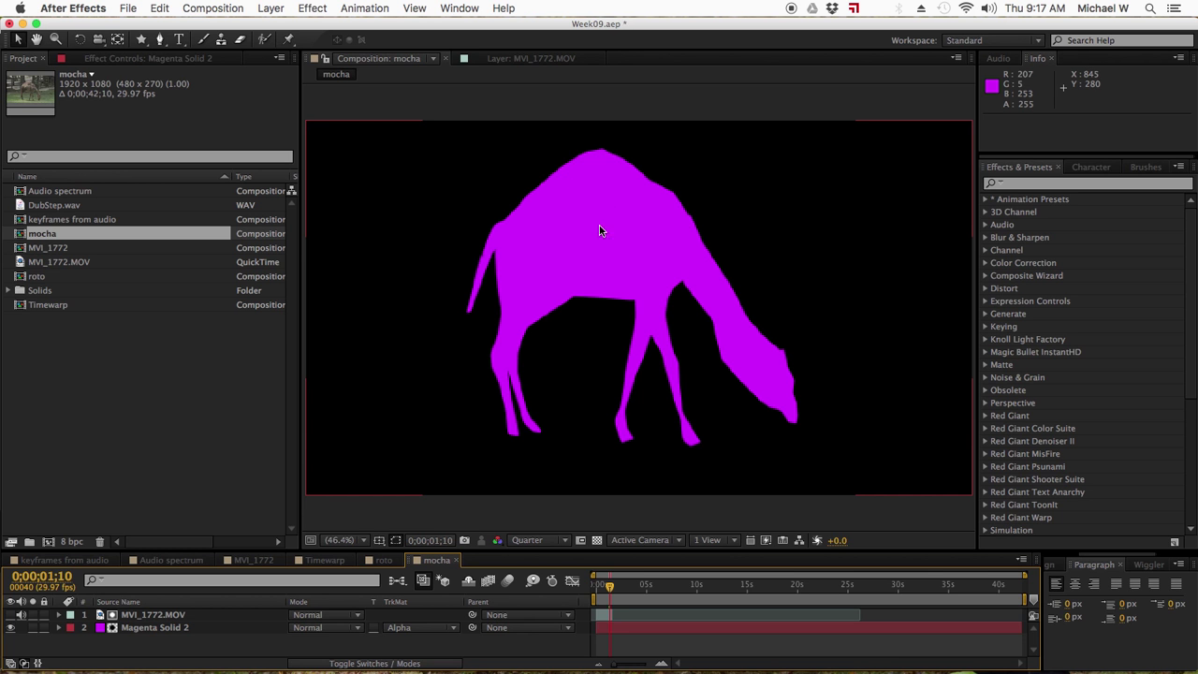
- Switch to mocha AE CS6 to view the camel's splines, and switch from there to QuickTime Player
mouse_move(829, 667)
mouse_move(922, 666)
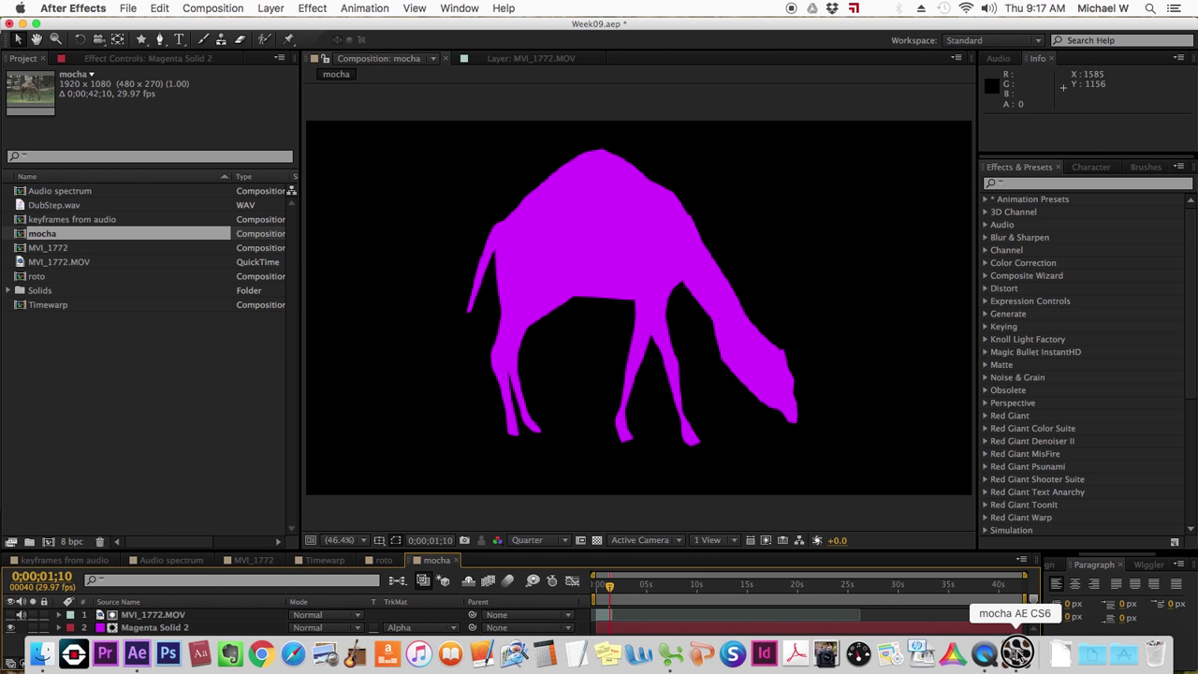
click(1017, 654)
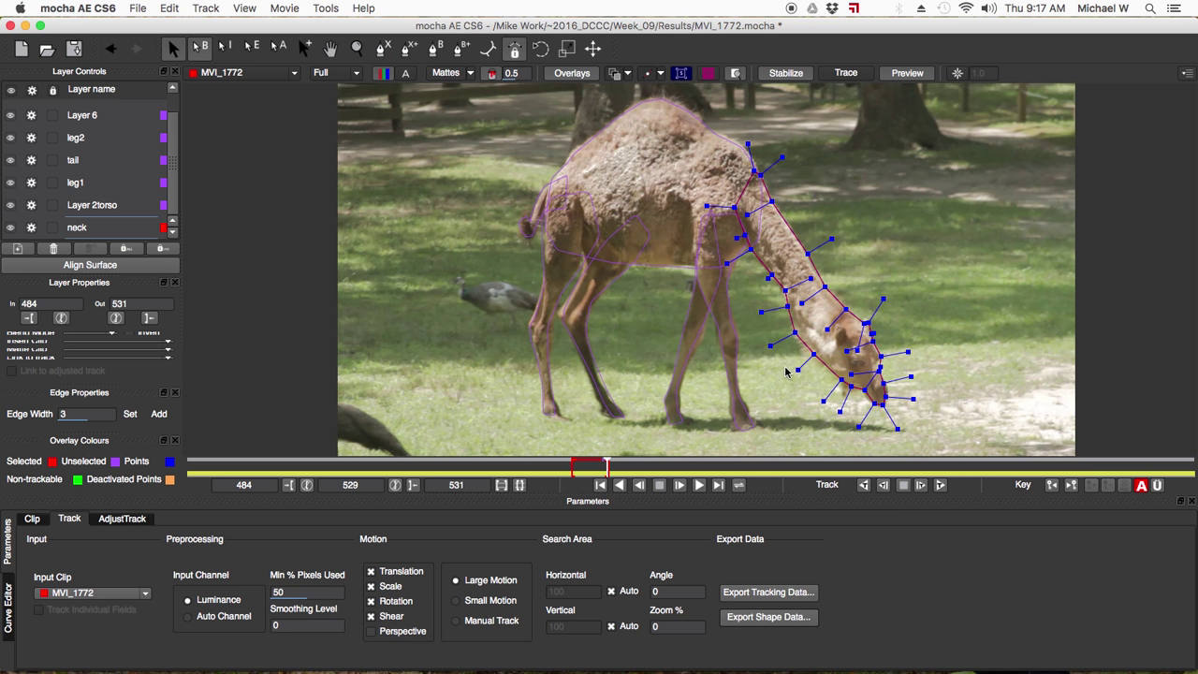
mouse_move(1025, 667)
click(993, 654)
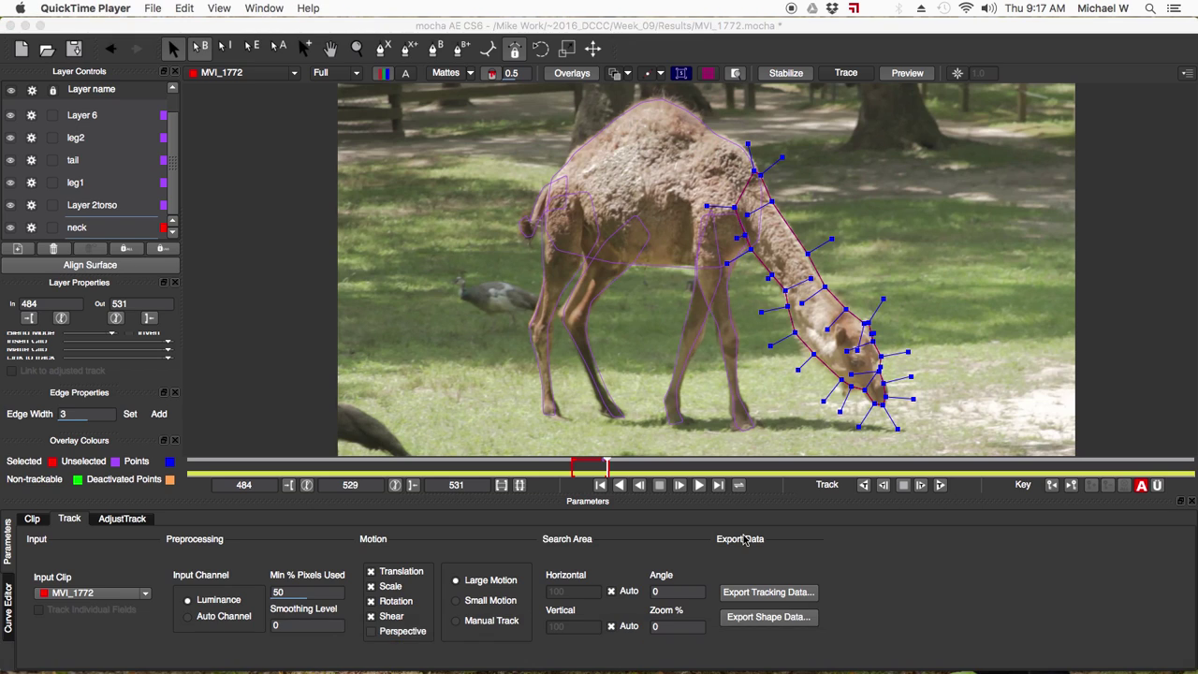